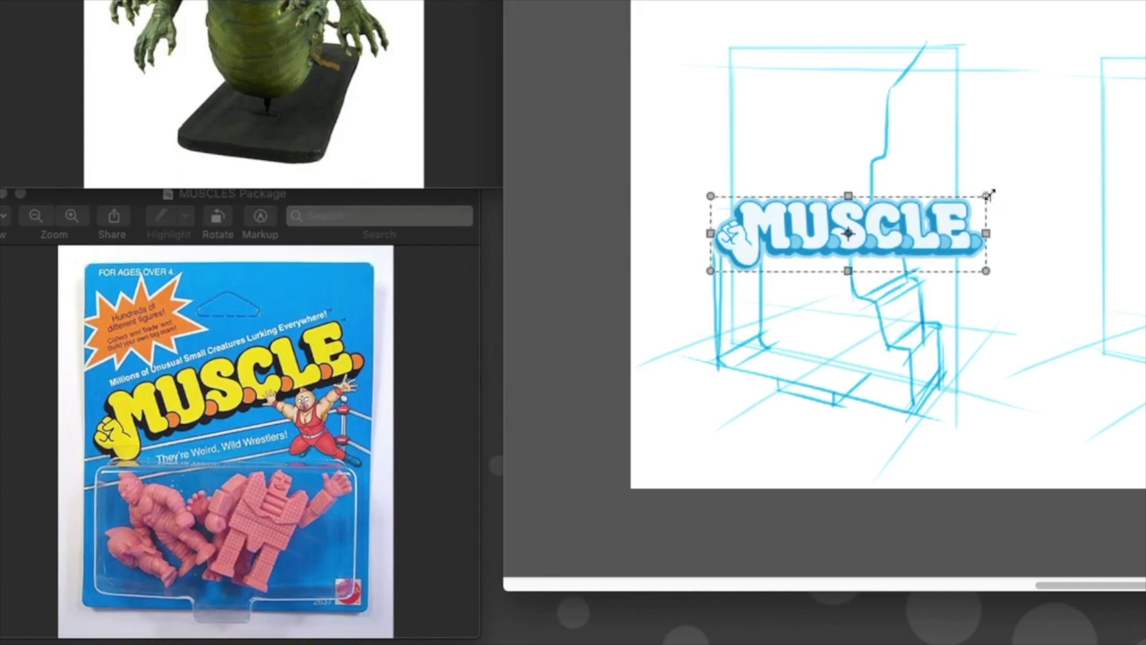
- Resize and tilt the MUSCLE logo across the Kraken card, and sketch wavy tail contours around the stepped blister's edge
{"action": "mouse_move", "coordinate": [985, 196]}
{"action": "left_mouse_down"}
{"action": "mouse_move", "coordinate": [986, 123]}
{"action": "mouse_move", "coordinate": [929, 118]}
{"action": "left_mouse_up"}
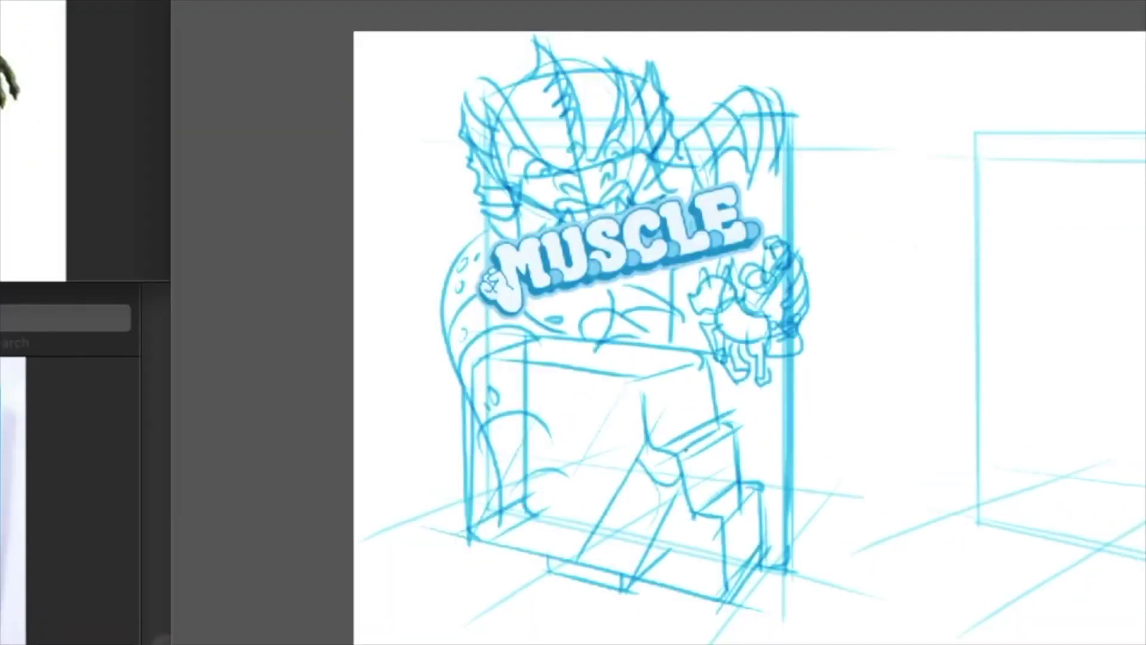
{"action": "left_click_drag", "start_coordinate": [680, 447], "coordinate": [807, 403]}
{"action": "left_click_drag", "start_coordinate": [806, 409], "coordinate": [780, 558]}
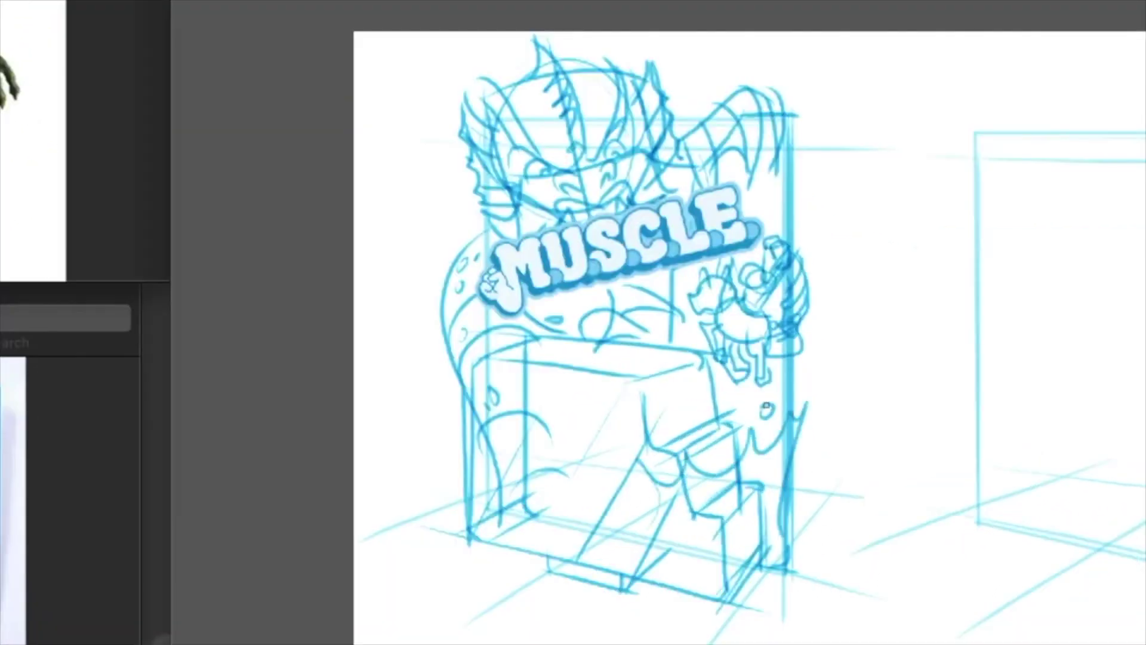
- Copy the Clash of the Titans poster into Titans_Blisters.psd, shrink it and place it beside the Kraken sketch
{"action": "left_click_drag", "start_coordinate": [833, 293], "coordinate": [1071, 12]}
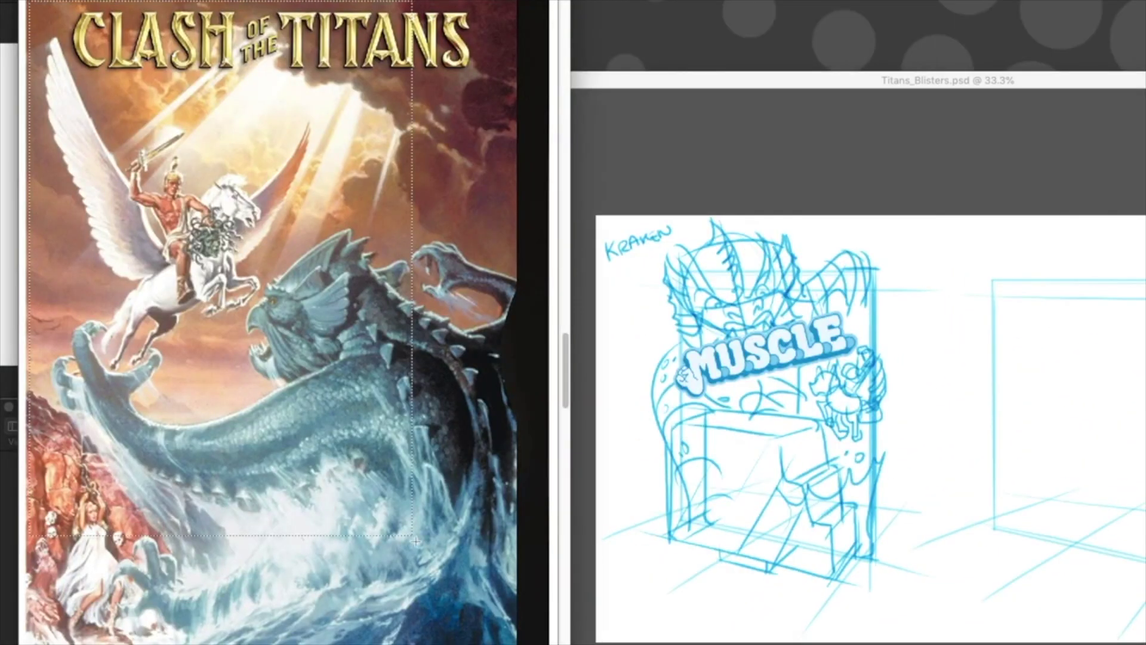
{"action": "key", "text": "super+a"}
{"action": "left_click", "coordinate": [777, 559]}
{"action": "key", "text": "super+v"}
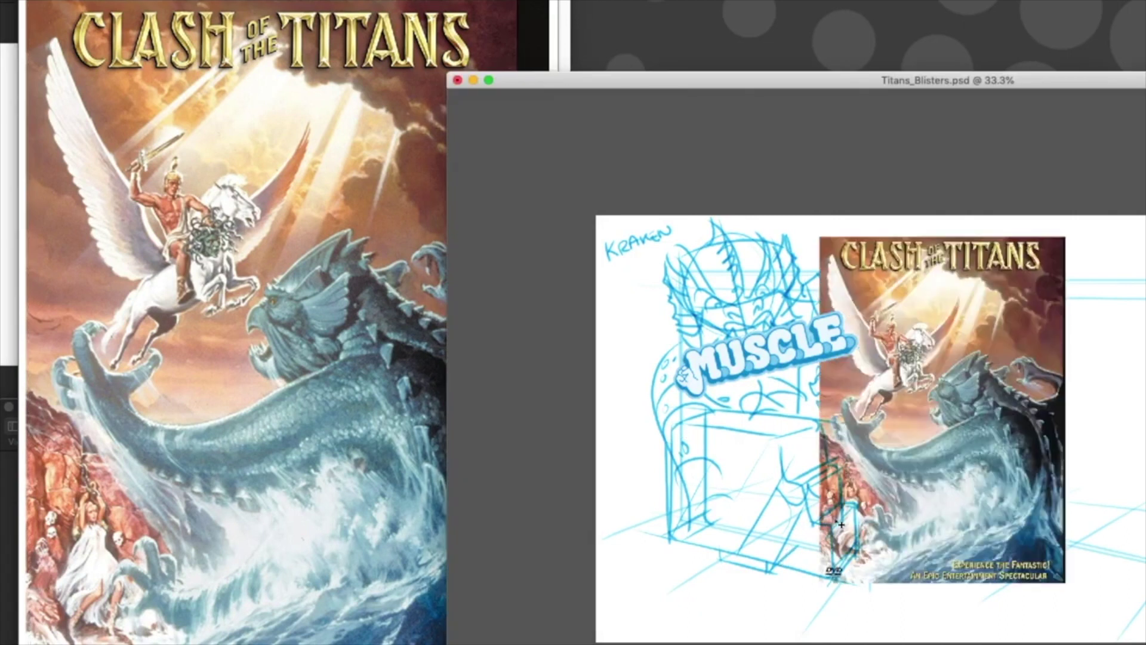
{"action": "key", "text": "super+t"}
{"action": "mouse_move", "coordinate": [1066, 237]}
{"action": "left_mouse_down"}
{"action": "mouse_move", "coordinate": [998, 274]}
{"action": "mouse_move", "coordinate": [924, 356]}
{"action": "mouse_move", "coordinate": [920, 420]}
{"action": "mouse_move", "coordinate": [990, 249]}
{"action": "left_mouse_up"}
{"action": "key", "text": "Return"}
{"action": "mouse_move", "coordinate": [911, 429]}
{"action": "left_mouse_down"}
{"action": "mouse_move", "coordinate": [961, 433]}
{"action": "mouse_move", "coordinate": [1076, 405]}
{"action": "mouse_move", "coordinate": [633, 556]}
{"action": "left_mouse_up"}
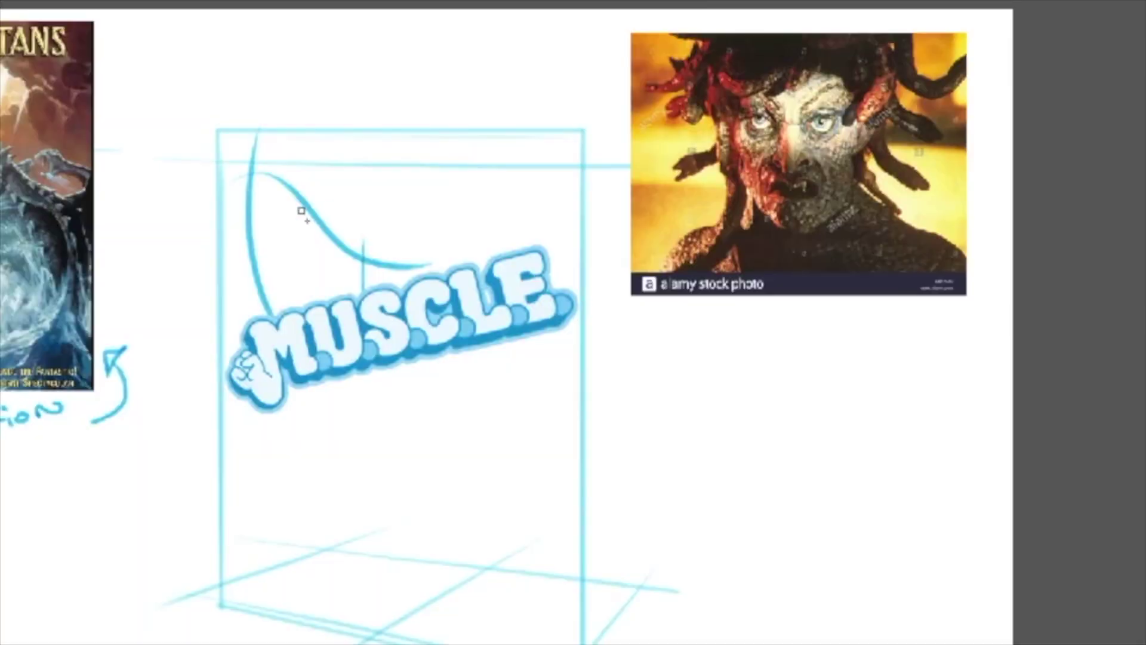
- Sketch Medusa's curved brow line and the start of her eyes above the MUSCLE logo on the second card
{"action": "mouse_move", "coordinate": [299, 212]}
{"action": "left_mouse_down"}
{"action": "mouse_move", "coordinate": [520, 162]}
{"action": "mouse_move", "coordinate": [567, 203]}
{"action": "left_mouse_up"}
{"action": "left_click_drag", "start_coordinate": [322, 245], "coordinate": [547, 160]}
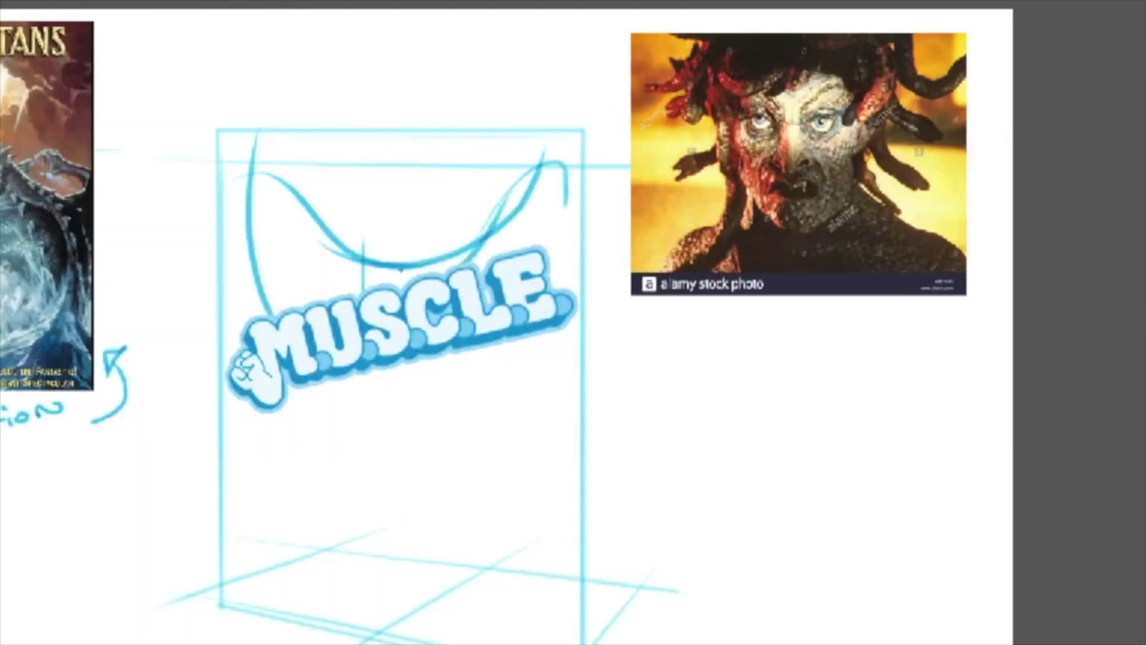
{"action": "left_click_drag", "start_coordinate": [269, 246], "coordinate": [355, 251]}
{"action": "left_click_drag", "start_coordinate": [287, 239], "coordinate": [359, 281]}
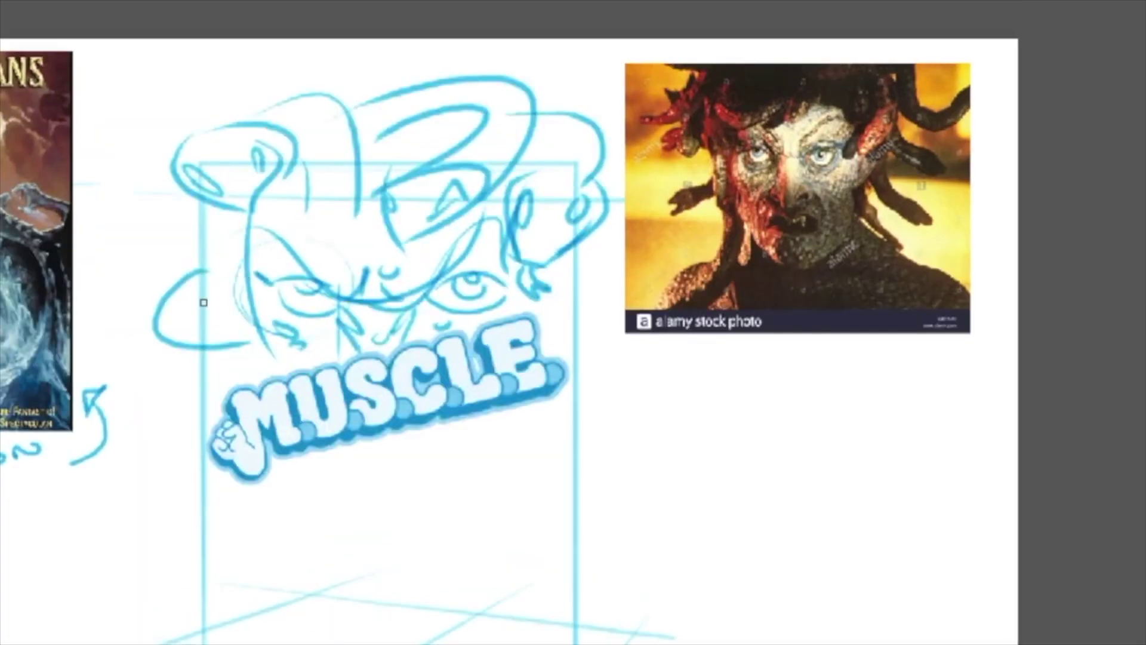
- Sketch a fanged snake head with its coiled body beside Medusa's face, overlapping the card's left edge
{"action": "mouse_move", "coordinate": [217, 265]}
{"action": "left_mouse_down"}
{"action": "mouse_move", "coordinate": [209, 280]}
{"action": "mouse_move", "coordinate": [238, 324]}
{"action": "left_mouse_up"}
{"action": "left_click_drag", "start_coordinate": [222, 362], "coordinate": [258, 321]}
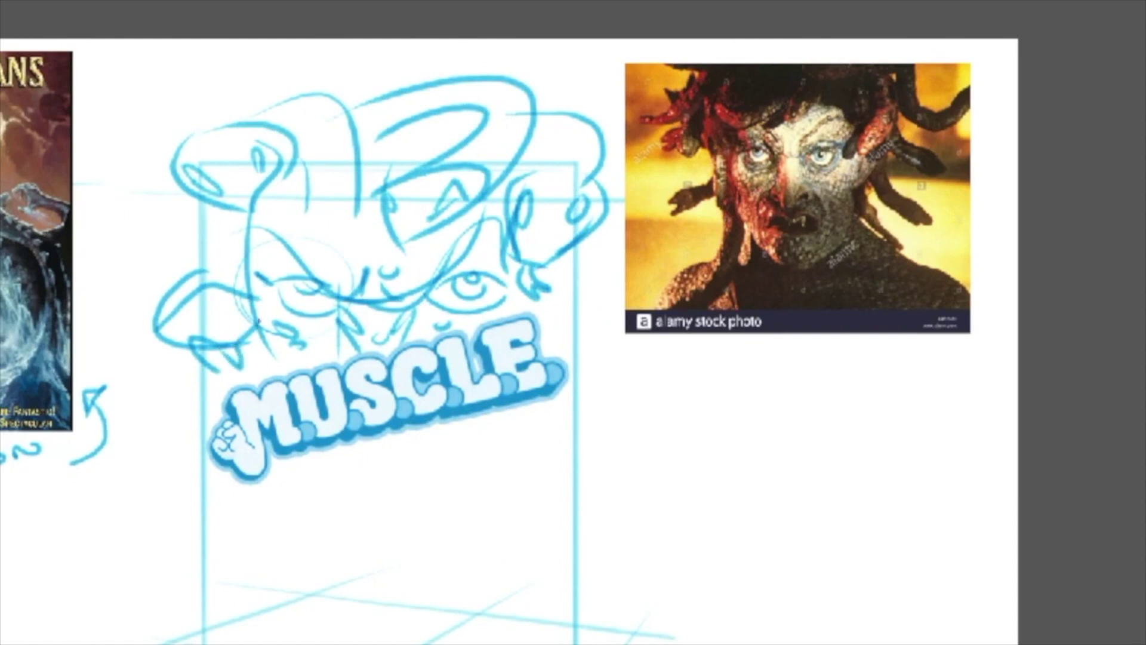
{"action": "mouse_move", "coordinate": [185, 326]}
{"action": "left_mouse_down"}
{"action": "mouse_move", "coordinate": [161, 237]}
{"action": "mouse_move", "coordinate": [187, 203]}
{"action": "left_mouse_up"}
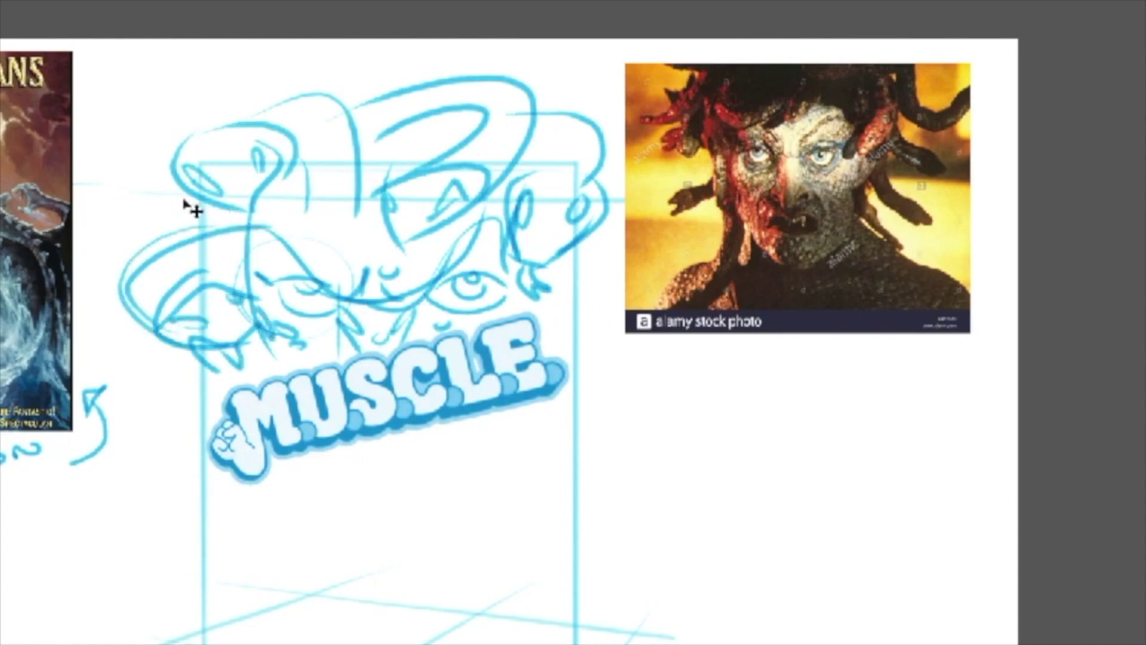
- Add more snake coils down both sides of Medusa's face to fill out her hair
{"action": "key", "text": "ctrl+0"}
{"action": "left_click_drag", "start_coordinate": [852, 233], "coordinate": [847, 302]}
{"action": "left_click_drag", "start_coordinate": [845, 230], "coordinate": [851, 260]}
{"action": "mouse_move", "coordinate": [839, 203]}
{"action": "left_mouse_down"}
{"action": "mouse_move", "coordinate": [853, 299]}
{"action": "mouse_move", "coordinate": [816, 310]}
{"action": "left_mouse_up"}
{"action": "mouse_move", "coordinate": [591, 263]}
{"action": "left_mouse_down"}
{"action": "mouse_move", "coordinate": [624, 299]}
{"action": "mouse_move", "coordinate": [650, 234]}
{"action": "left_mouse_up"}
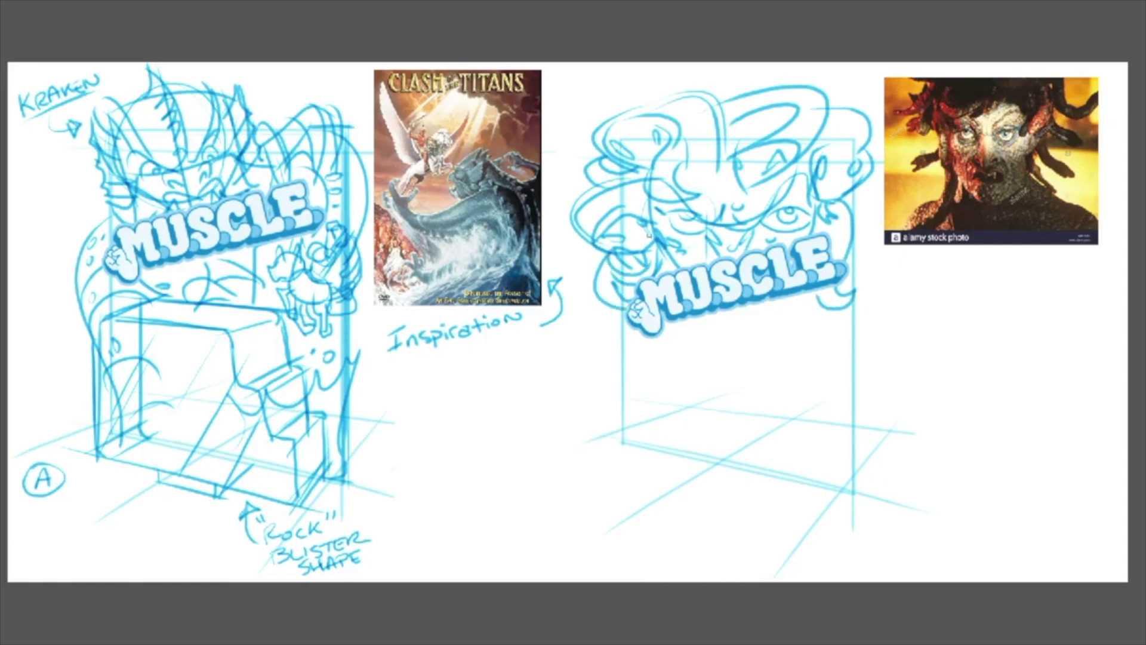
- Sketch a rounded column-shaped blister below the Medusa card's logo and hand-letter its "Brok" callout
{"action": "key", "text": "ctrl+plus"}
{"action": "left_click_drag", "start_coordinate": [649, 368], "coordinate": [833, 445]}
{"action": "left_click_drag", "start_coordinate": [663, 457], "coordinate": [821, 431]}
{"action": "mouse_move", "coordinate": [694, 365]}
{"action": "left_mouse_down"}
{"action": "mouse_move", "coordinate": [512, 487]}
{"action": "mouse_move", "coordinate": [450, 203]}
{"action": "left_mouse_up"}
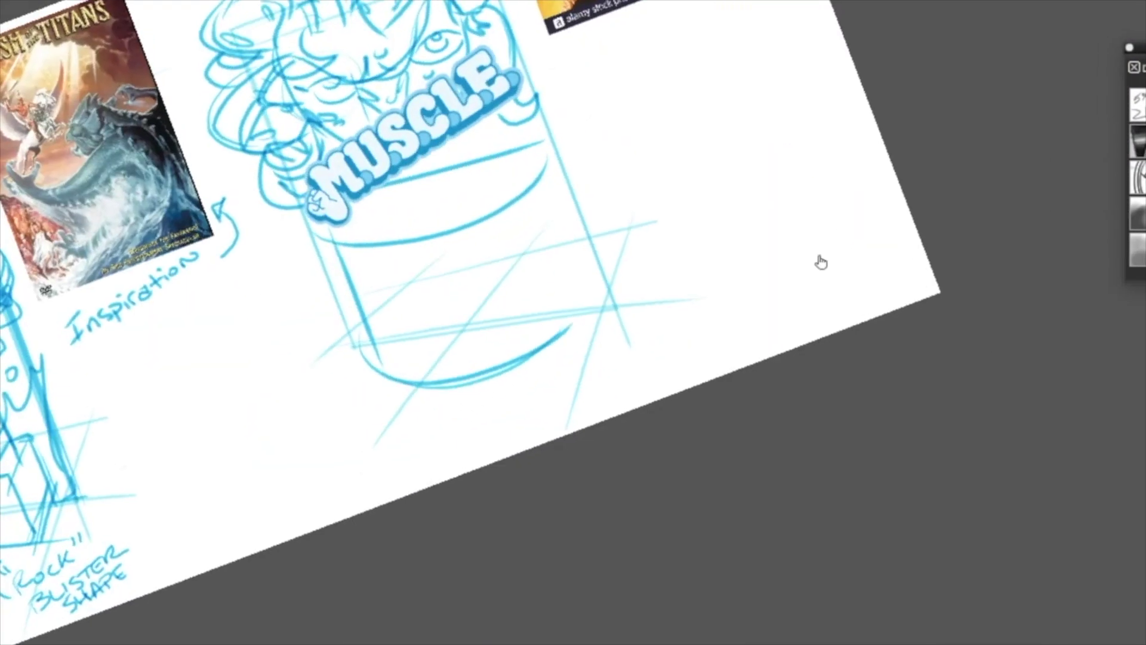
{"action": "key", "text": "super+m"}
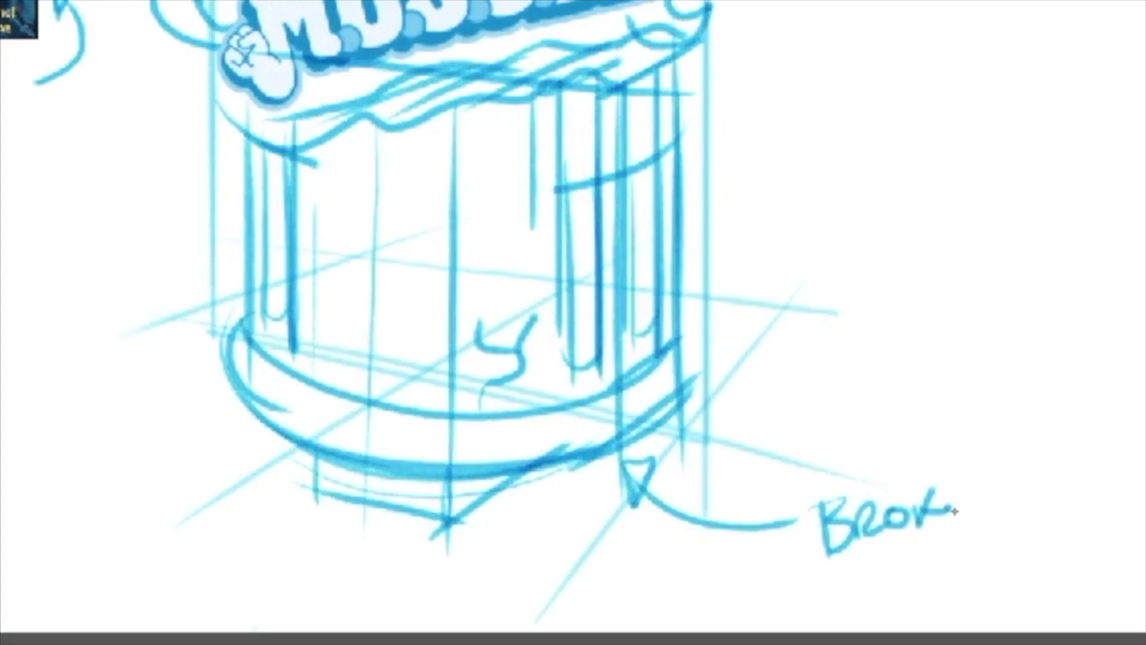
{"action": "mouse_move", "coordinate": [955, 514]}
{"action": "left_mouse_down"}
{"action": "mouse_move", "coordinate": [996, 480]}
{"action": "mouse_move", "coordinate": [898, 567]}
{"action": "mouse_move", "coordinate": [1078, 514]}
{"action": "left_mouse_up"}
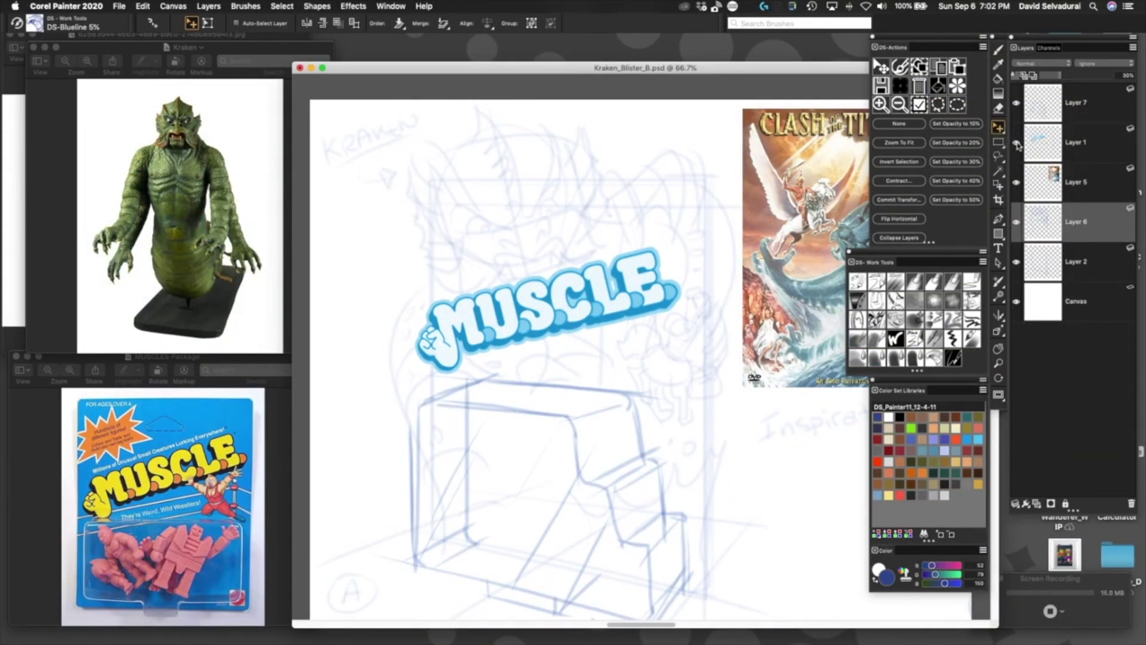
- Select Layer 1 with the MUSCLE logo, and sketch the Kraken's curling lower body and tail around the stepped blister
{"action": "left_click", "coordinate": [1019, 144]}
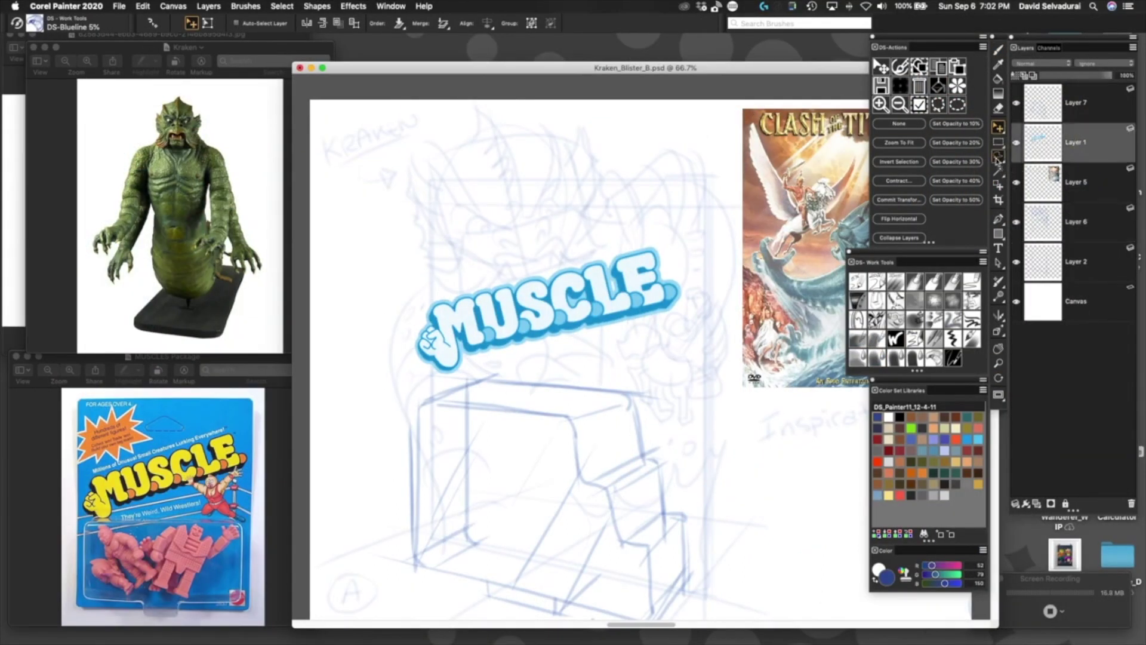
{"action": "left_click", "coordinate": [956, 161]}
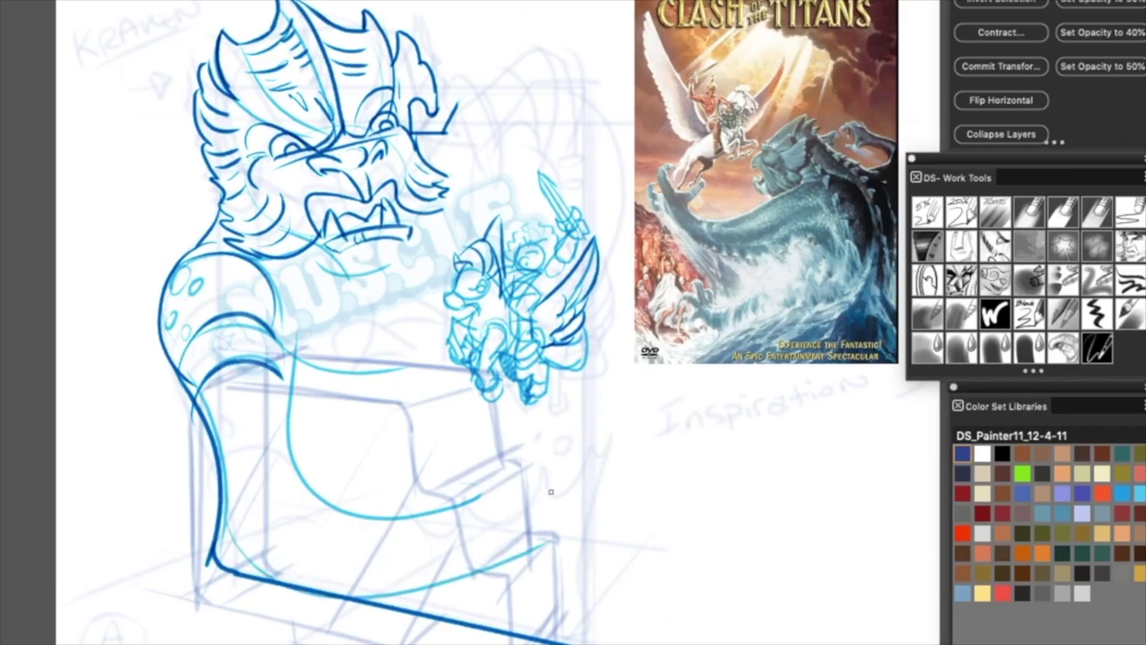
{"action": "mouse_move", "coordinate": [528, 537]}
{"action": "left_mouse_down"}
{"action": "mouse_move", "coordinate": [239, 612]}
{"action": "mouse_move", "coordinate": [367, 600]}
{"action": "left_mouse_up"}
{"action": "left_click_drag", "start_coordinate": [315, 400], "coordinate": [209, 487]}
{"action": "left_click_drag", "start_coordinate": [295, 474], "coordinate": [254, 576]}
{"action": "left_click_drag", "start_coordinate": [341, 508], "coordinate": [326, 592]}
{"action": "left_click_drag", "start_coordinate": [484, 524], "coordinate": [398, 600]}
{"action": "left_click_drag", "start_coordinate": [535, 518], "coordinate": [457, 574]}
{"action": "left_click_drag", "start_coordinate": [496, 443], "coordinate": [461, 511]}
{"action": "mouse_move", "coordinate": [369, 528]}
{"action": "left_mouse_down"}
{"action": "mouse_move", "coordinate": [283, 24]}
{"action": "mouse_move", "coordinate": [331, 70]}
{"action": "mouse_move", "coordinate": [290, 38]}
{"action": "mouse_move", "coordinate": [296, 46]}
{"action": "left_mouse_up"}
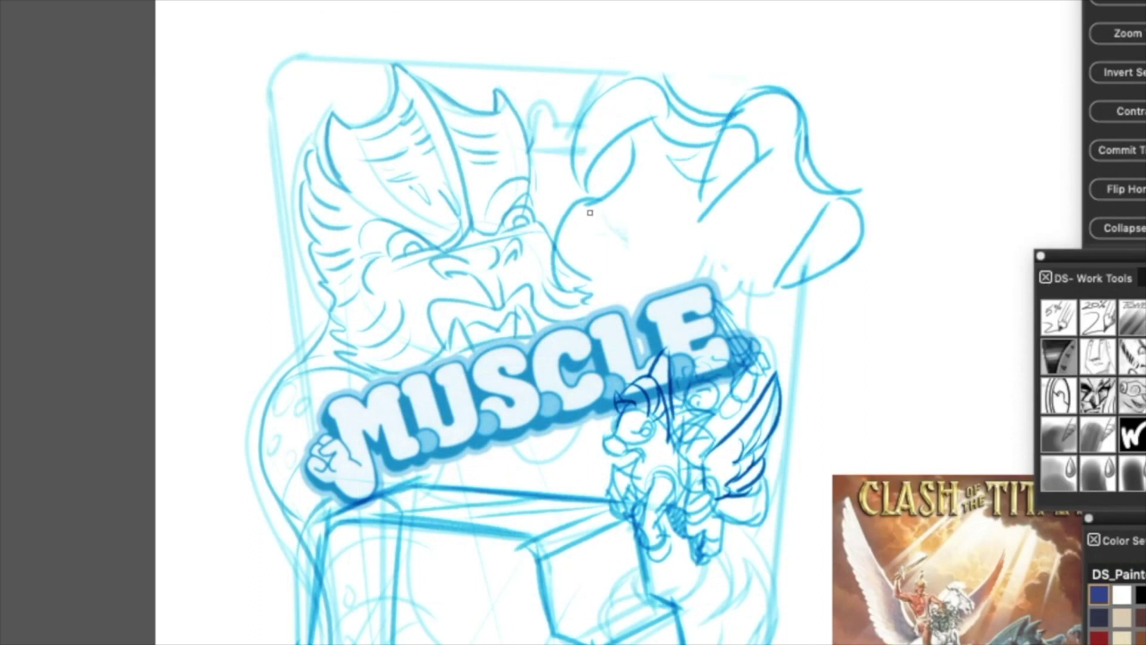
- Sketch the Kraken's raised forearm and clawed hand at the card's upper right corner, redoing the first strokes
{"action": "mouse_move", "coordinate": [590, 213]}
{"action": "left_mouse_down"}
{"action": "mouse_move", "coordinate": [730, 265]}
{"action": "mouse_move", "coordinate": [808, 277]}
{"action": "left_mouse_up"}
{"action": "key", "text": "super+z"}
{"action": "key", "text": "super+z"}
{"action": "left_click_drag", "start_coordinate": [649, 233], "coordinate": [735, 235]}
{"action": "left_click_drag", "start_coordinate": [719, 245], "coordinate": [812, 268]}
{"action": "left_click_drag", "start_coordinate": [672, 159], "coordinate": [818, 183]}
{"action": "left_click_drag", "start_coordinate": [632, 176], "coordinate": [831, 211]}
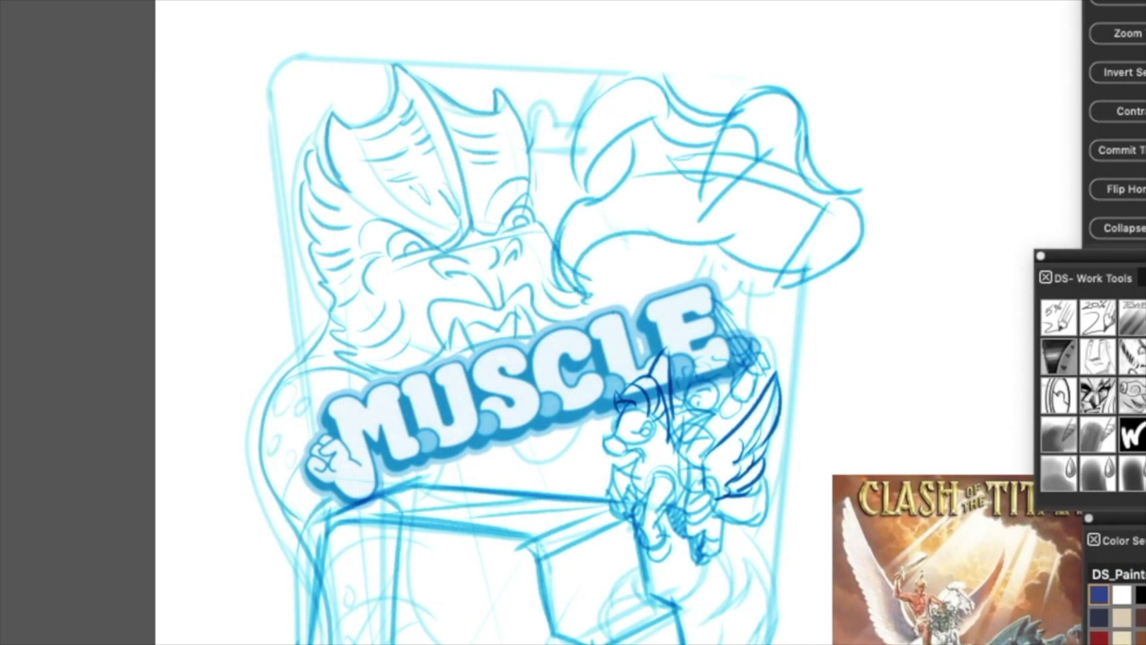
{"action": "mouse_move", "coordinate": [657, 216]}
{"action": "left_mouse_down"}
{"action": "mouse_move", "coordinate": [590, 279]}
{"action": "mouse_move", "coordinate": [696, 245]}
{"action": "mouse_move", "coordinate": [677, 223]}
{"action": "mouse_move", "coordinate": [689, 281]}
{"action": "left_mouse_up"}
{"action": "left_click_drag", "start_coordinate": [722, 302], "coordinate": [809, 282]}
{"action": "left_click_drag", "start_coordinate": [747, 331], "coordinate": [788, 311]}
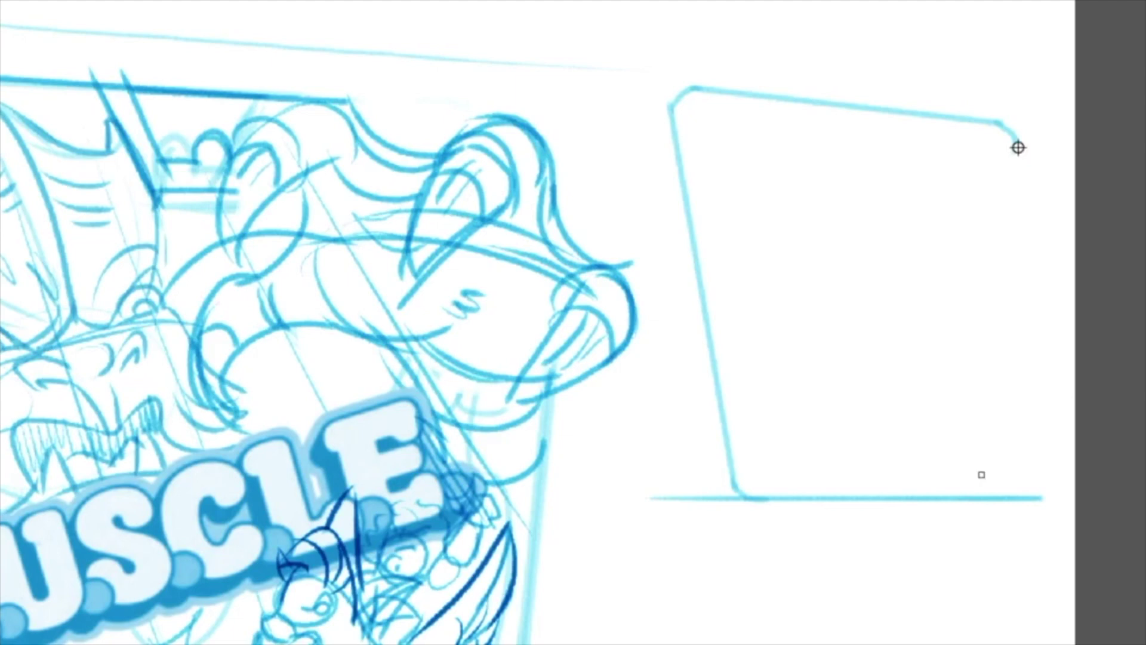
- Continue the small front-view thumbnail with the card's right edge, the stepped blister and the Kraken's head
{"action": "left_click_drag", "start_coordinate": [1018, 147], "coordinate": [983, 495]}
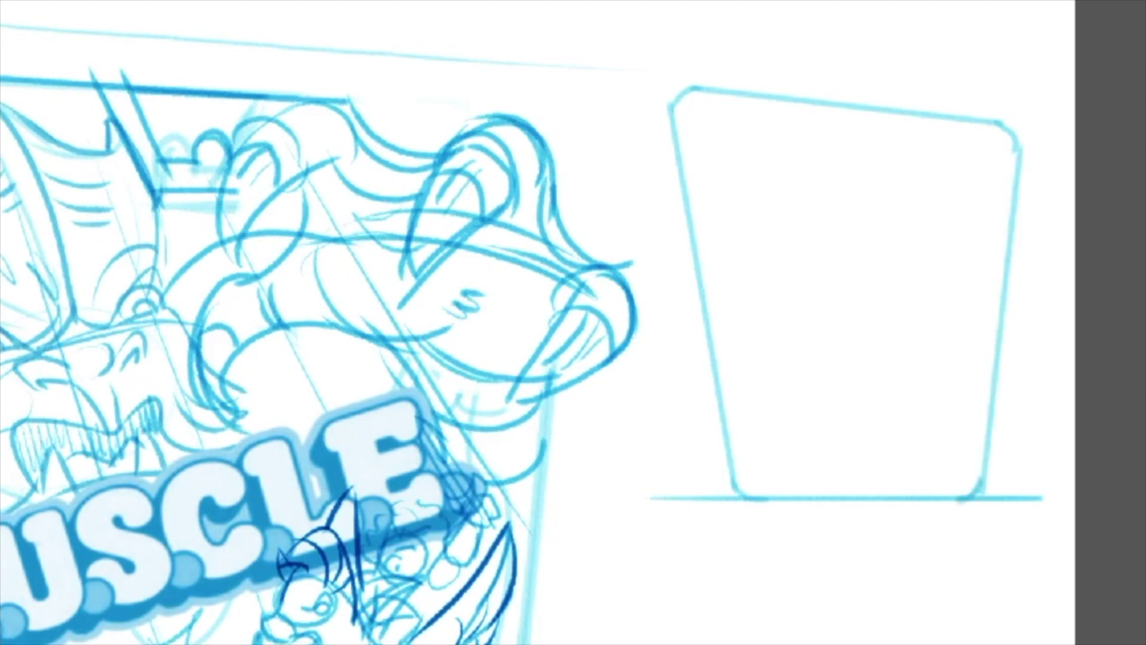
{"action": "key", "text": "super+minus"}
{"action": "key", "text": "super+minus"}
{"action": "key", "text": "super+minus"}
{"action": "key", "text": "super+plus"}
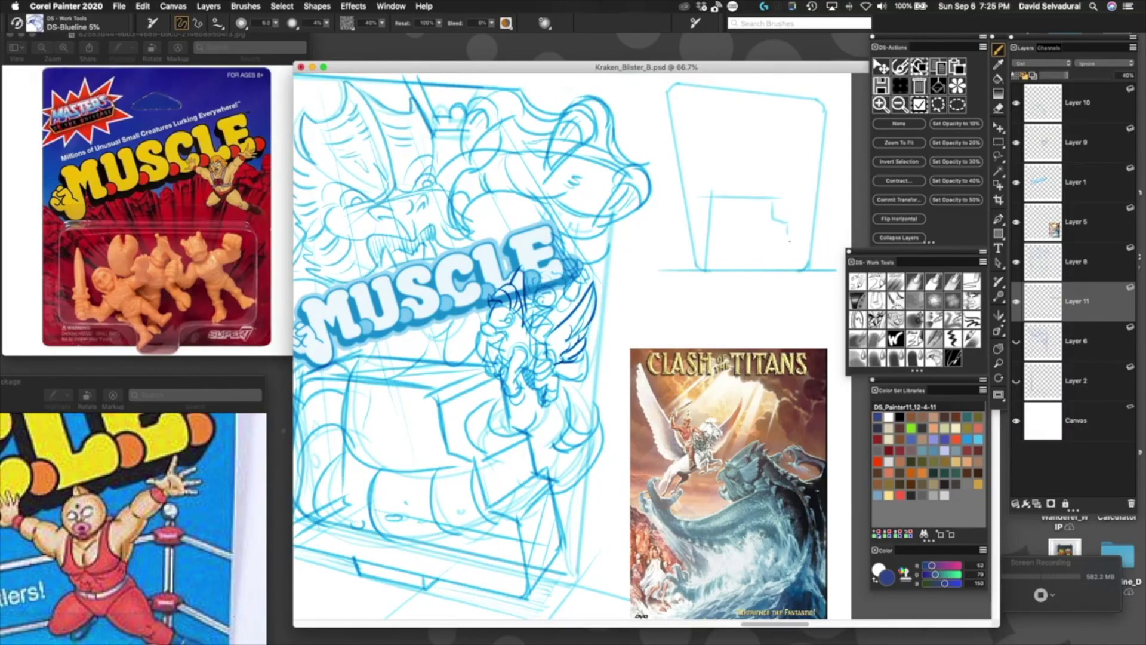
{"action": "left_click_drag", "start_coordinate": [797, 238], "coordinate": [805, 270]}
{"action": "left_click_drag", "start_coordinate": [772, 287], "coordinate": [731, 310]}
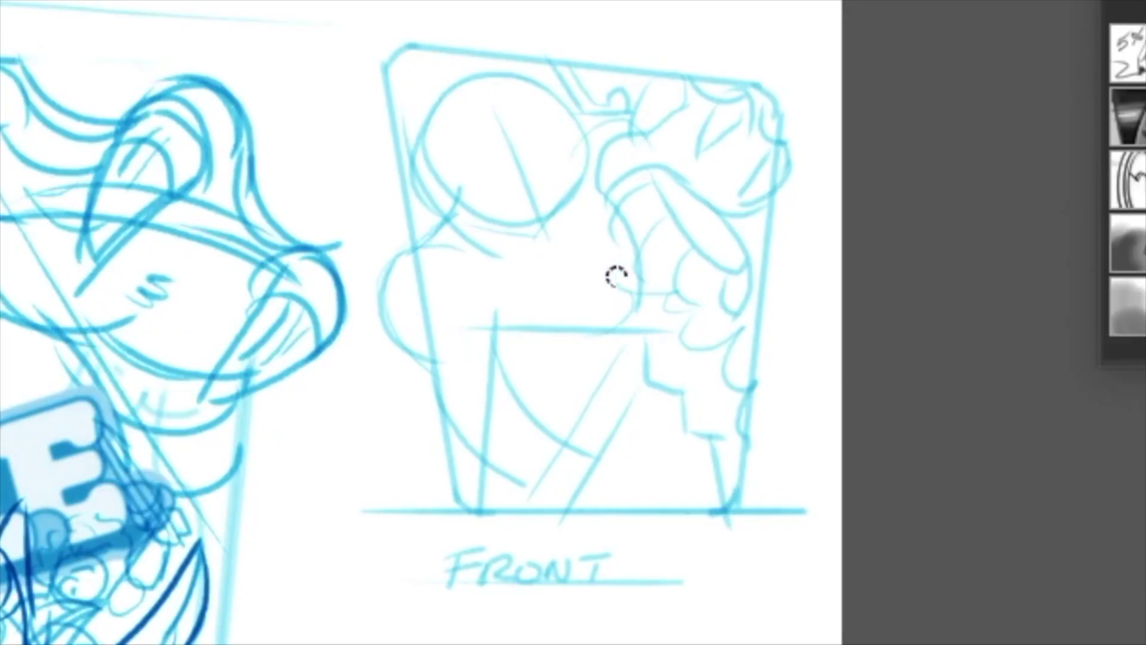
{"action": "left_click_drag", "start_coordinate": [504, 56], "coordinate": [459, 152]}
{"action": "mouse_move", "coordinate": [400, 125]}
{"action": "left_mouse_down"}
{"action": "mouse_move", "coordinate": [472, 108]}
{"action": "mouse_move", "coordinate": [430, 95]}
{"action": "mouse_move", "coordinate": [493, 95]}
{"action": "mouse_move", "coordinate": [539, 70]}
{"action": "left_mouse_up"}
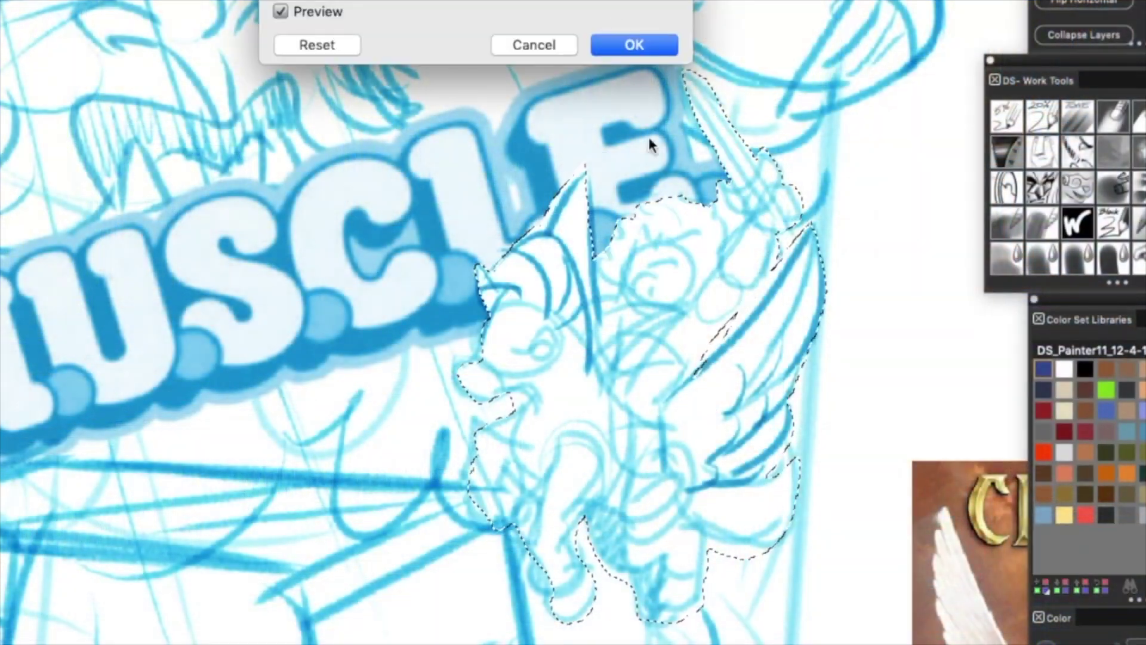
- Apply the previewed adjustment to the selected winged horse and rider, and refine the horse's muzzle line
{"action": "left_click", "coordinate": [615, 43]}
{"action": "scroll", "coordinate": [513, 322], "scroll_direction": "down", "scroll_amount": 5}
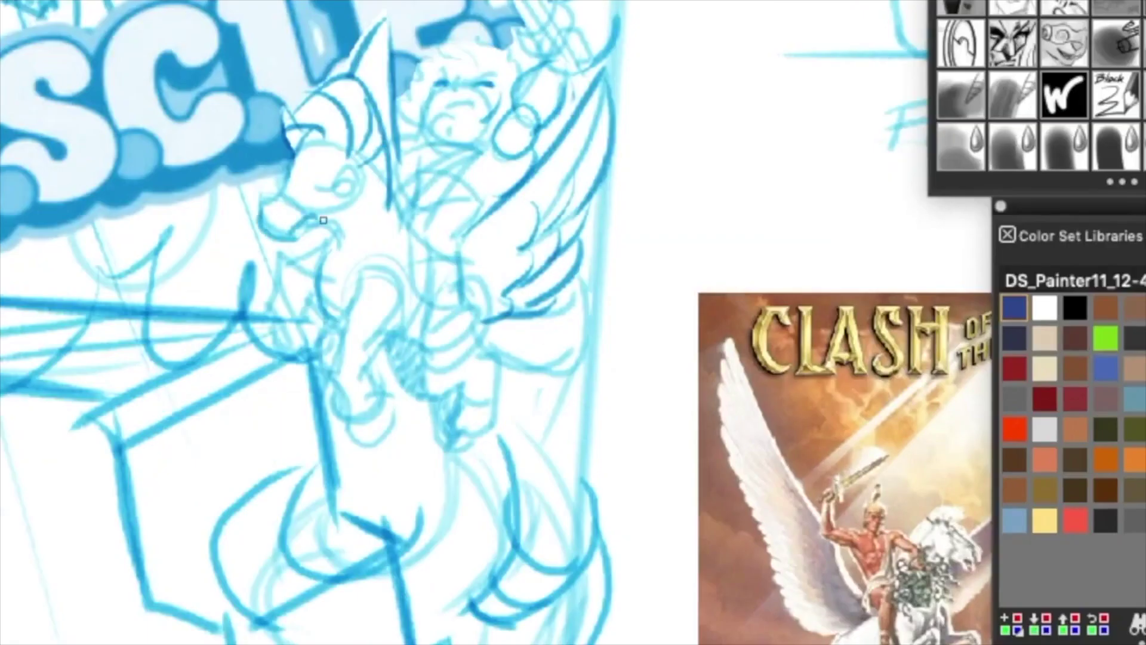
{"action": "left_click_drag", "start_coordinate": [323, 220], "coordinate": [335, 209]}
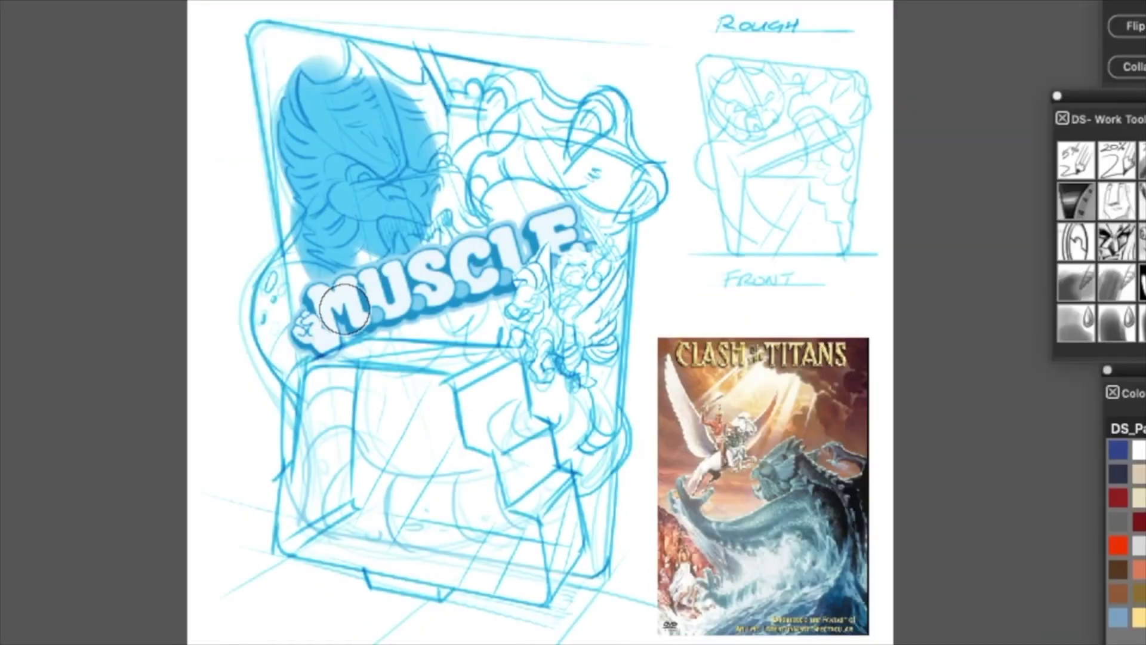
- Block in light blue tone over the Kraken's head, body and raised arm behind the MUSCLE logo
{"action": "mouse_move", "coordinate": [346, 309]}
{"action": "left_mouse_down"}
{"action": "mouse_move", "coordinate": [358, 492]}
{"action": "mouse_move", "coordinate": [388, 491]}
{"action": "left_mouse_up"}
{"action": "mouse_move", "coordinate": [372, 109]}
{"action": "left_mouse_down"}
{"action": "mouse_move", "coordinate": [538, 132]}
{"action": "mouse_move", "coordinate": [650, 215]}
{"action": "mouse_move", "coordinate": [627, 226]}
{"action": "left_mouse_up"}
{"action": "mouse_move", "coordinate": [686, 287]}
{"action": "left_mouse_down"}
{"action": "mouse_move", "coordinate": [454, 298]}
{"action": "mouse_move", "coordinate": [686, 311]}
{"action": "mouse_move", "coordinate": [430, 359]}
{"action": "mouse_move", "coordinate": [487, 479]}
{"action": "left_mouse_up"}
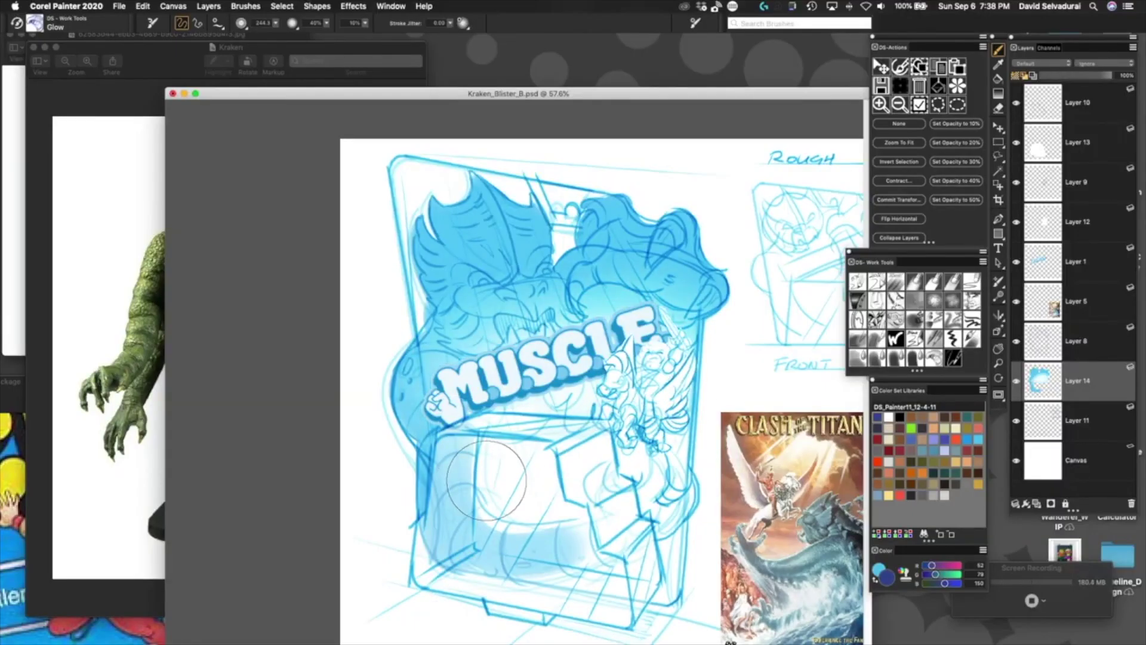
- Lighten the selected brow area of the Kraken's head, drop the selection and brush soft tone over the crest
{"action": "scroll", "coordinate": [487, 479], "scroll_direction": "down", "scroll_amount": 2}
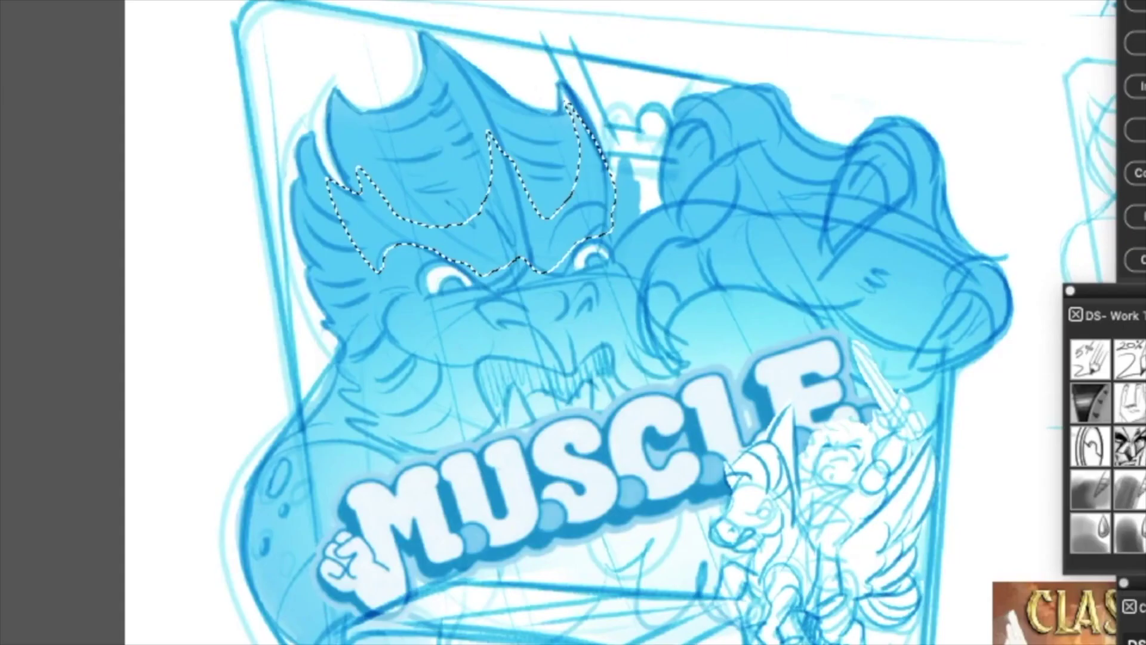
{"action": "key", "text": "Delete"}
{"action": "key", "text": "ctrl+d"}
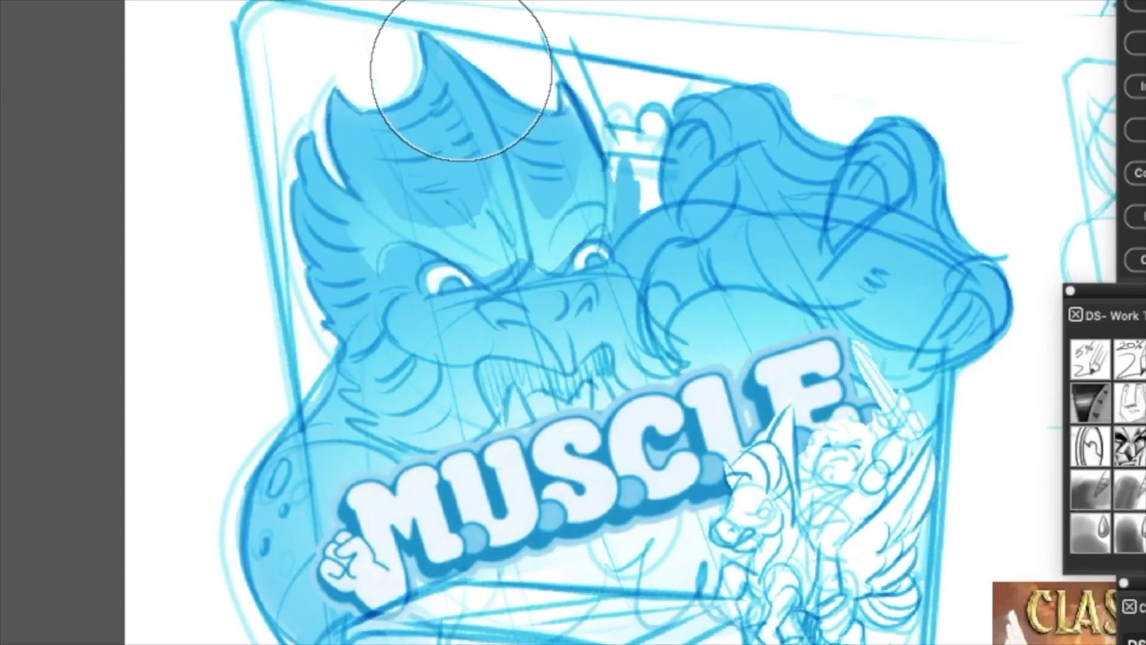
{"action": "left_click_drag", "start_coordinate": [461, 81], "coordinate": [448, 69]}
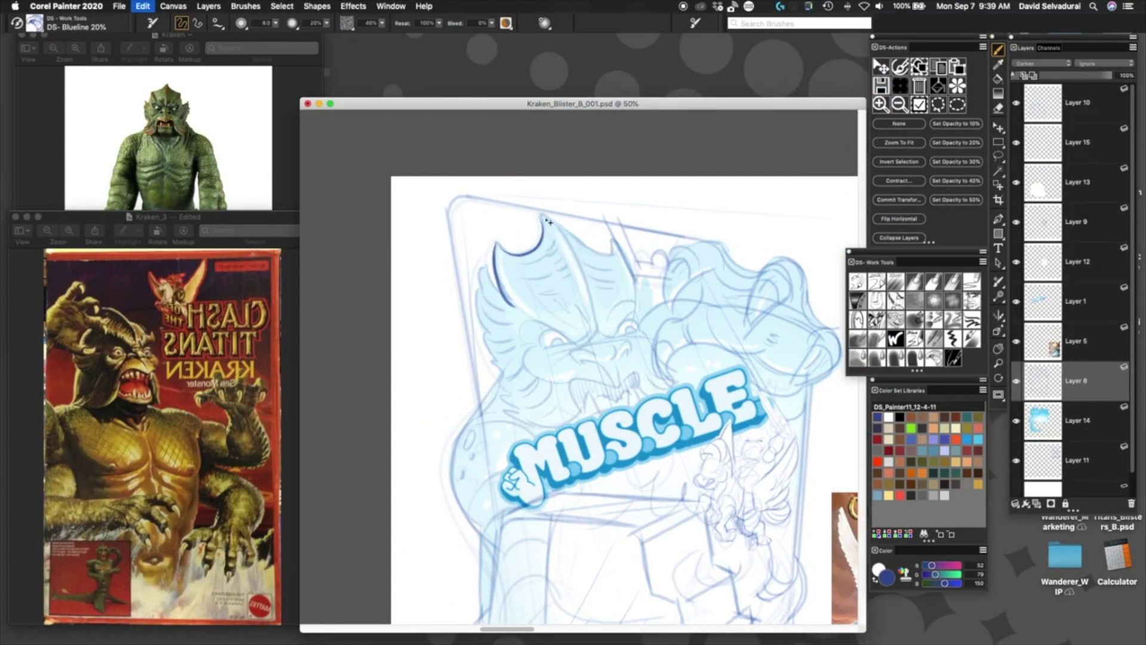
- Redraw the Kraken's crest, face, shoulder and raised hand in clean dark blue lines with DS-Blueline 20%
{"action": "left_click_drag", "start_coordinate": [548, 221], "coordinate": [513, 495]}
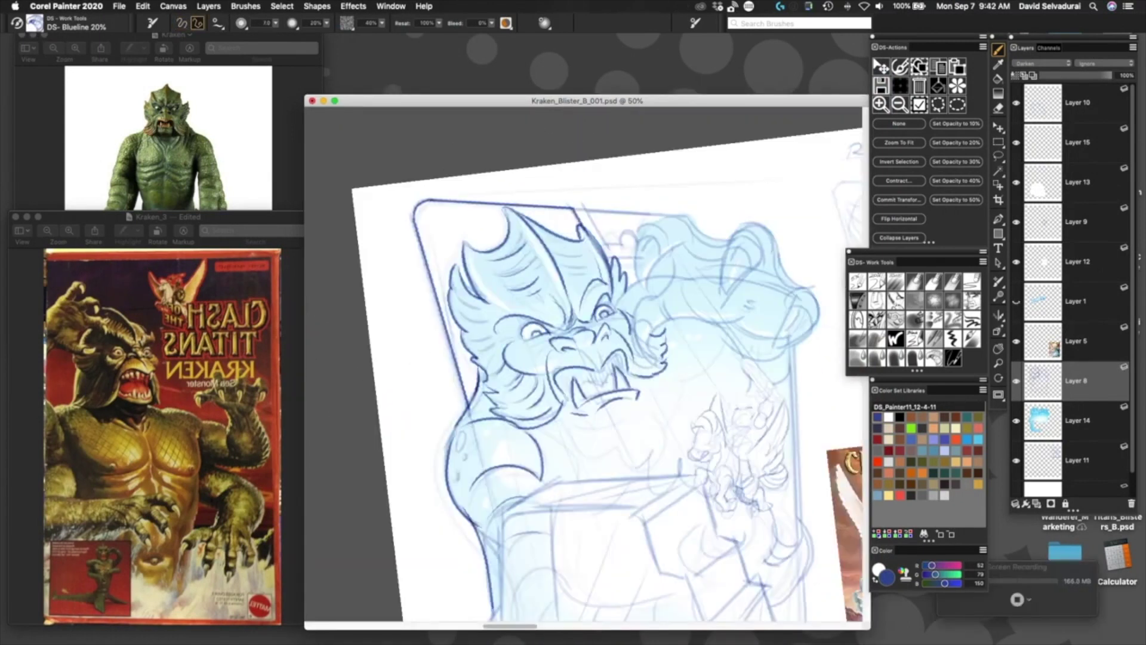
{"action": "key", "text": "shift+x"}
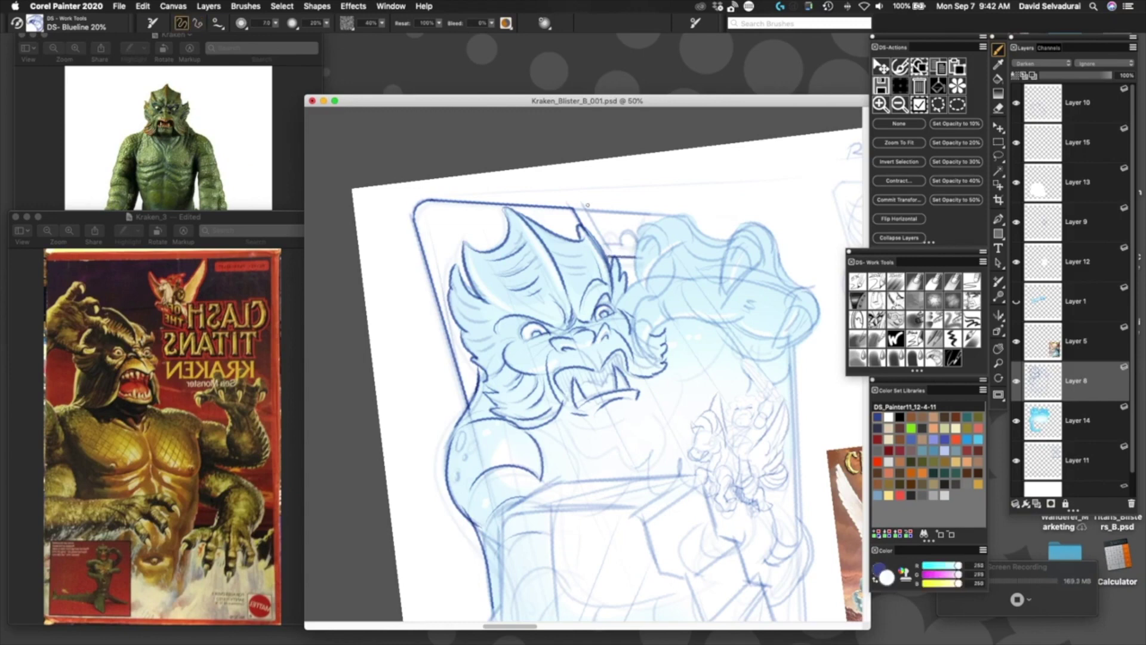
{"action": "key", "text": "shift+x"}
{"action": "left_click_drag", "start_coordinate": [637, 180], "coordinate": [717, 225]}
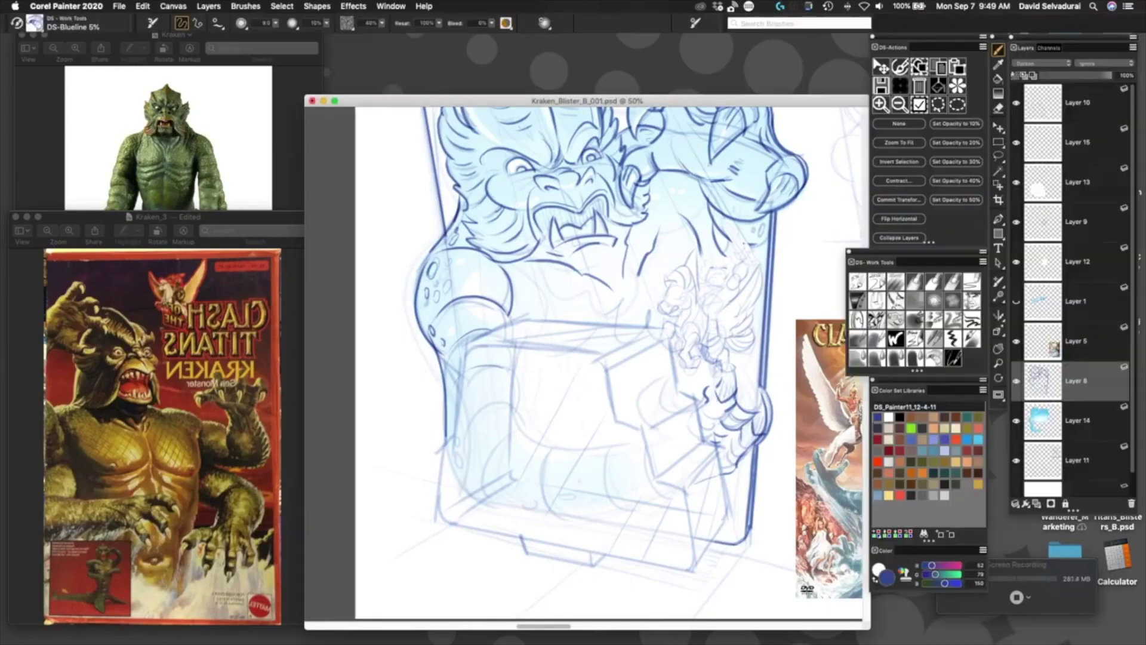
- Show the MUSCLE logo on Layer 1 and sketch dripping shapes and waves beneath it across the blister area
{"action": "left_click", "coordinate": [1017, 302]}
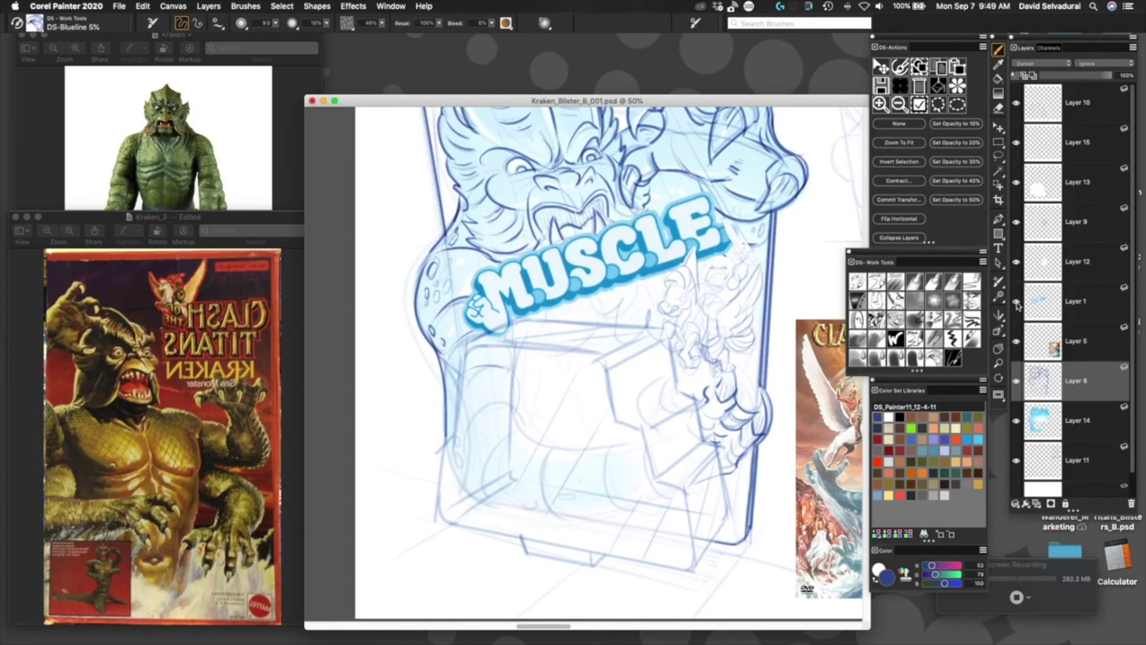
{"action": "left_click_drag", "start_coordinate": [542, 307], "coordinate": [566, 430]}
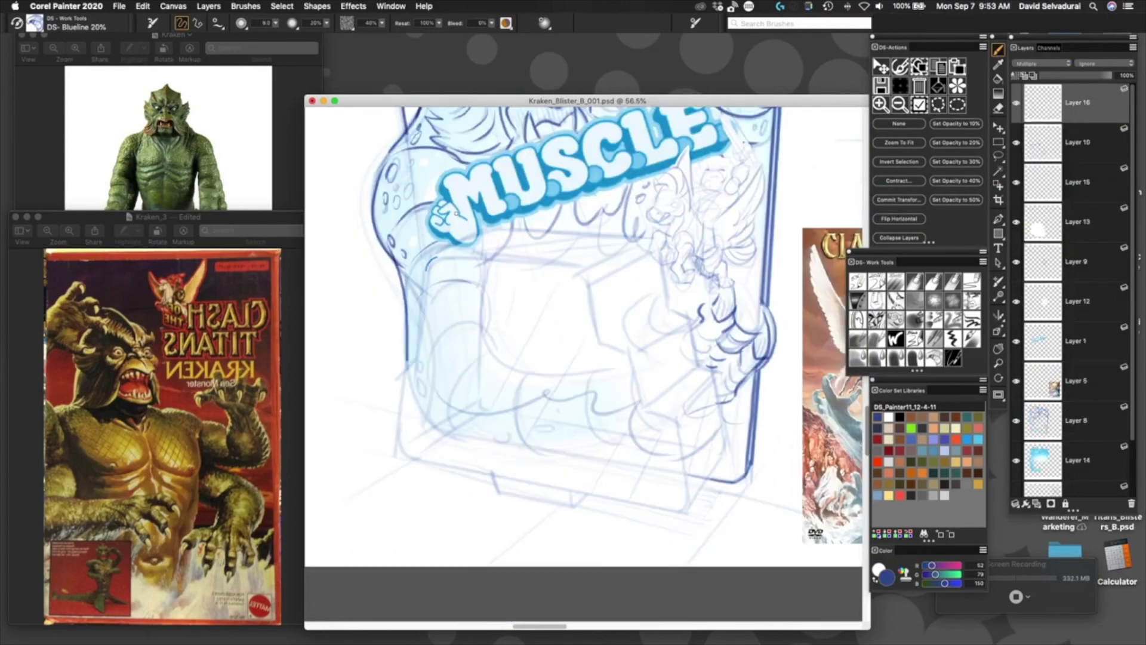
- Draw the stepped blister outline in dark blue, and offset and reshape a duplicate of it to give the blister depth
{"action": "mouse_move", "coordinate": [439, 258]}
{"action": "left_mouse_down"}
{"action": "mouse_move", "coordinate": [580, 266]}
{"action": "mouse_move", "coordinate": [601, 338]}
{"action": "left_mouse_up"}
{"action": "mouse_move", "coordinate": [641, 406]}
{"action": "left_mouse_down"}
{"action": "mouse_move", "coordinate": [677, 427]}
{"action": "mouse_move", "coordinate": [685, 508]}
{"action": "mouse_move", "coordinate": [412, 457]}
{"action": "mouse_move", "coordinate": [441, 258]}
{"action": "left_mouse_up"}
{"action": "scroll", "coordinate": [589, 498], "scroll_direction": "up", "scroll_amount": 2}
{"action": "key", "text": "f"}
{"action": "left_click_drag", "start_coordinate": [588, 499], "coordinate": [649, 469]}
{"action": "key", "text": "super+t"}
{"action": "left_click_drag", "start_coordinate": [696, 509], "coordinate": [681, 489]}
{"action": "left_click", "coordinate": [300, 22]}
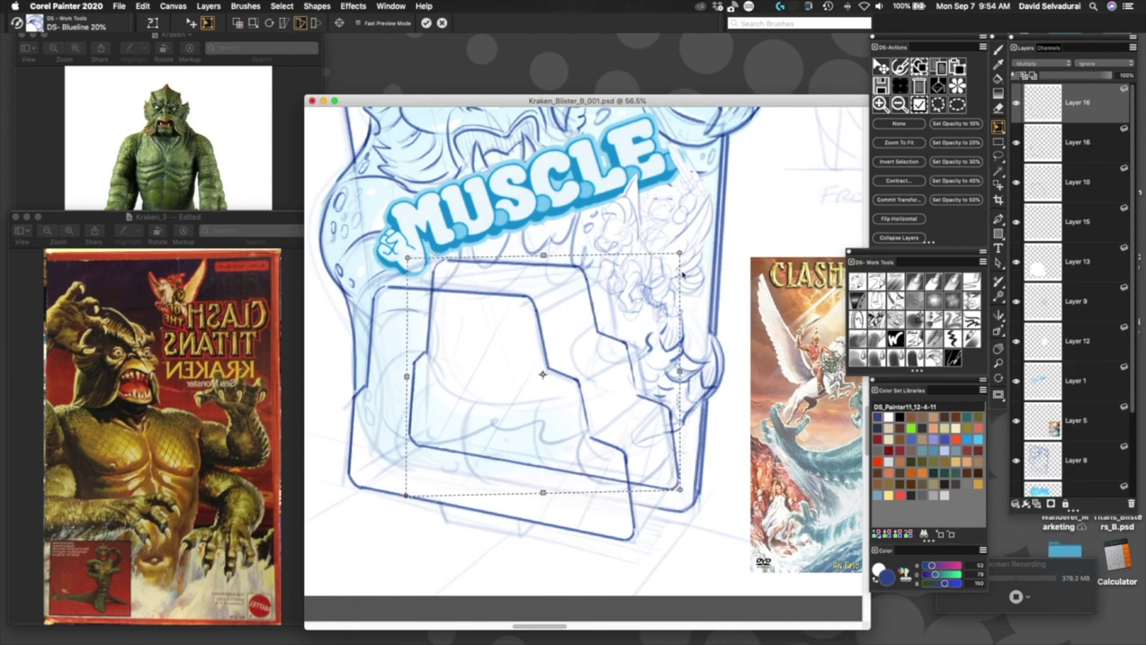
{"action": "key", "text": "Return"}
{"action": "left_click", "coordinate": [924, 335]}
{"action": "left_click_drag", "start_coordinate": [438, 282], "coordinate": [472, 334]}
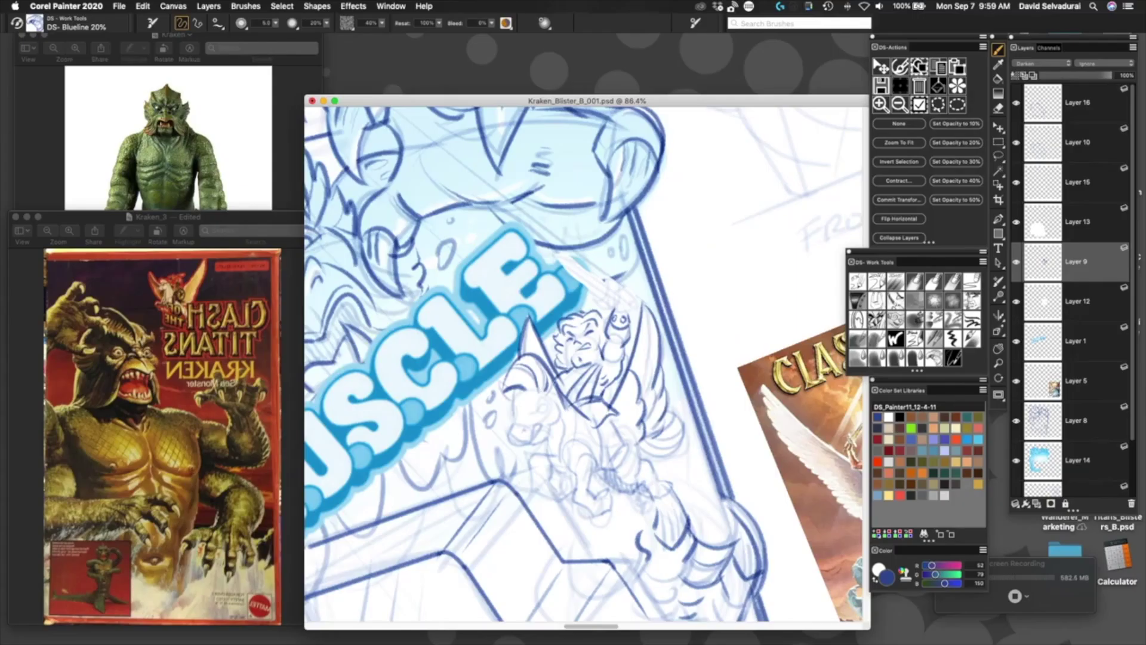
- Redraw the Pegasus and its rider on Layer 9 and outline the card in the small front view in dark blue
{"action": "left_click_drag", "start_coordinate": [577, 412], "coordinate": [578, 339]}
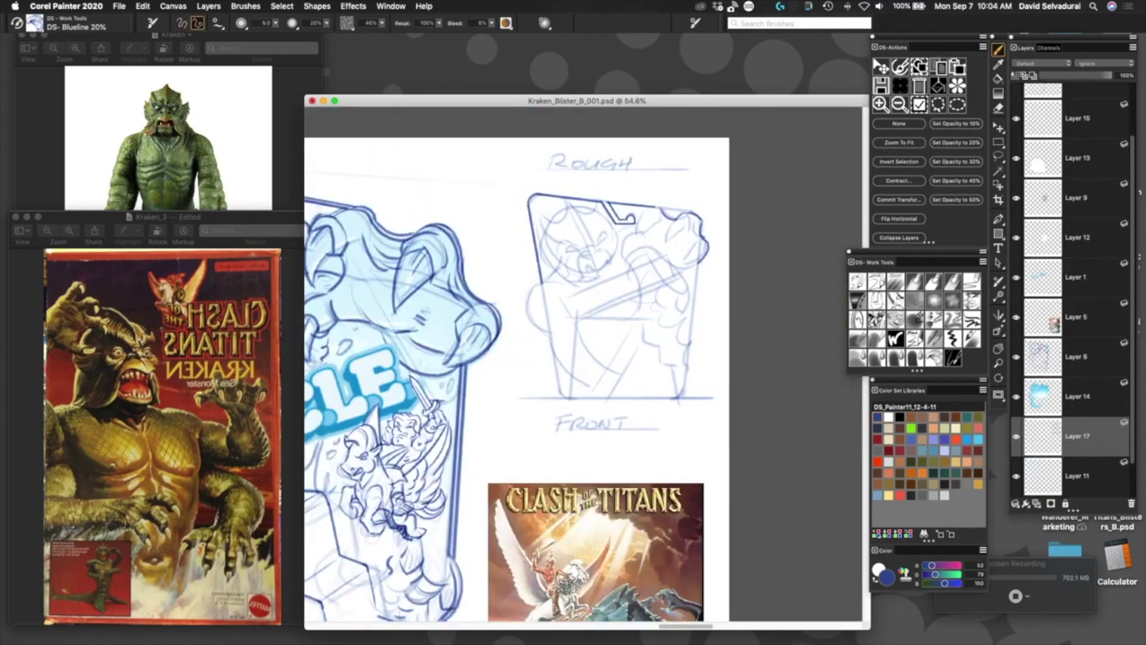
{"action": "left_click", "coordinate": [682, 390]}
{"action": "key", "text": "b"}
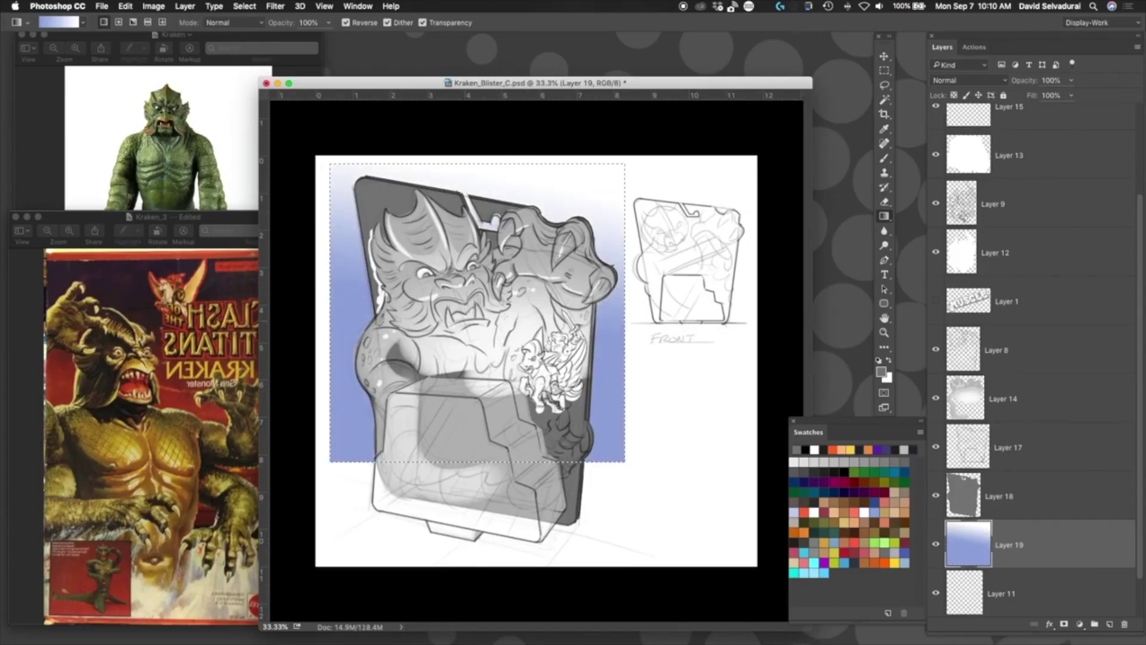
- In Photoshop, apply a blur filter to the selected gradient backdrop behind the card on Layer 19
{"action": "left_click", "coordinate": [278, 8]}
{"action": "left_click", "coordinate": [418, 173]}
{"action": "key", "text": "Return"}
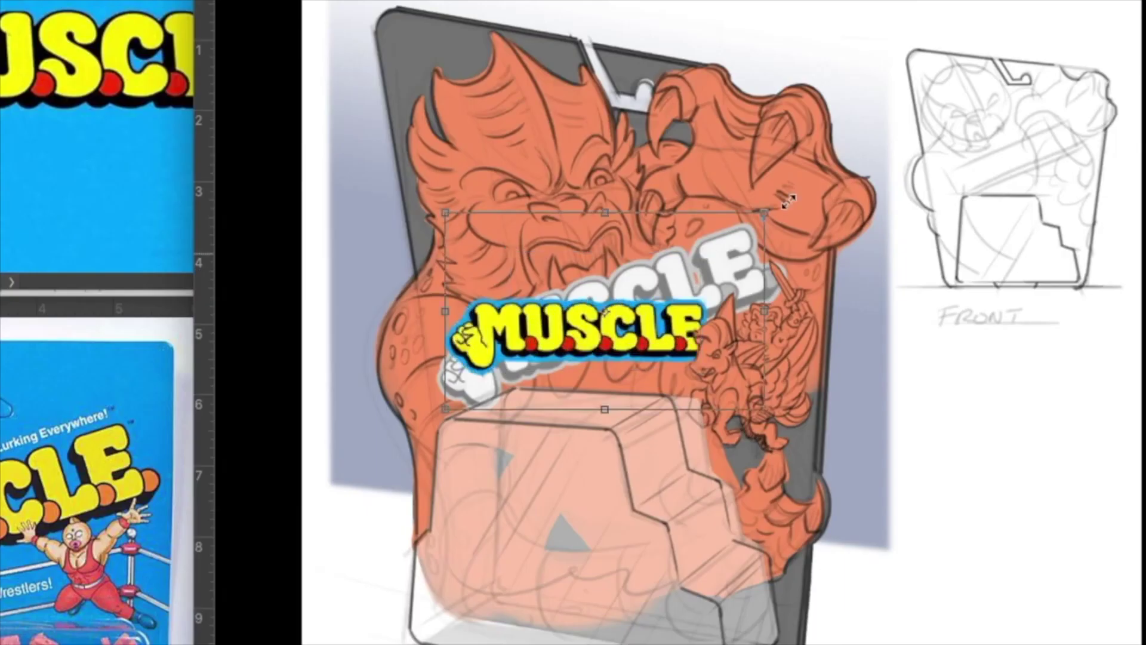
- Rotate and reshape the colour MUSCLE logo so it covers the sketched logo running diagonally across the Kraken
{"action": "left_click_drag", "start_coordinate": [866, 359], "coordinate": [834, 177]}
{"action": "left_click_drag", "start_coordinate": [692, 304], "coordinate": [706, 230]}
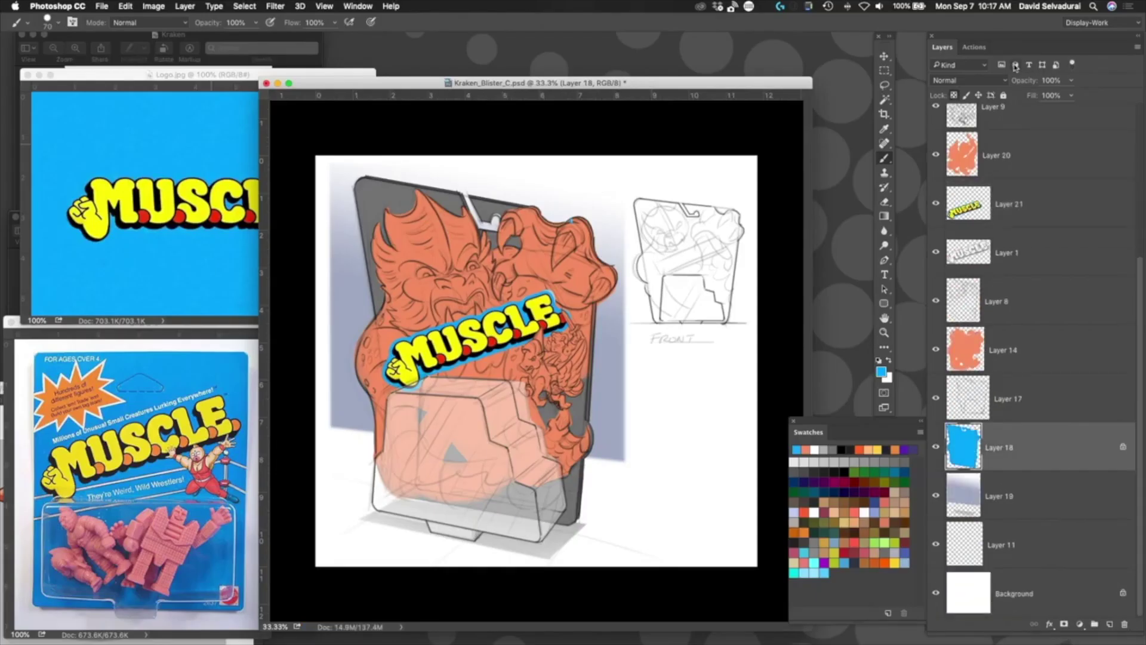
- Brush soft white tone inside the blister area on Layer 22 with a large soft round brush and save the file
{"action": "right_click", "coordinate": [531, 322]}
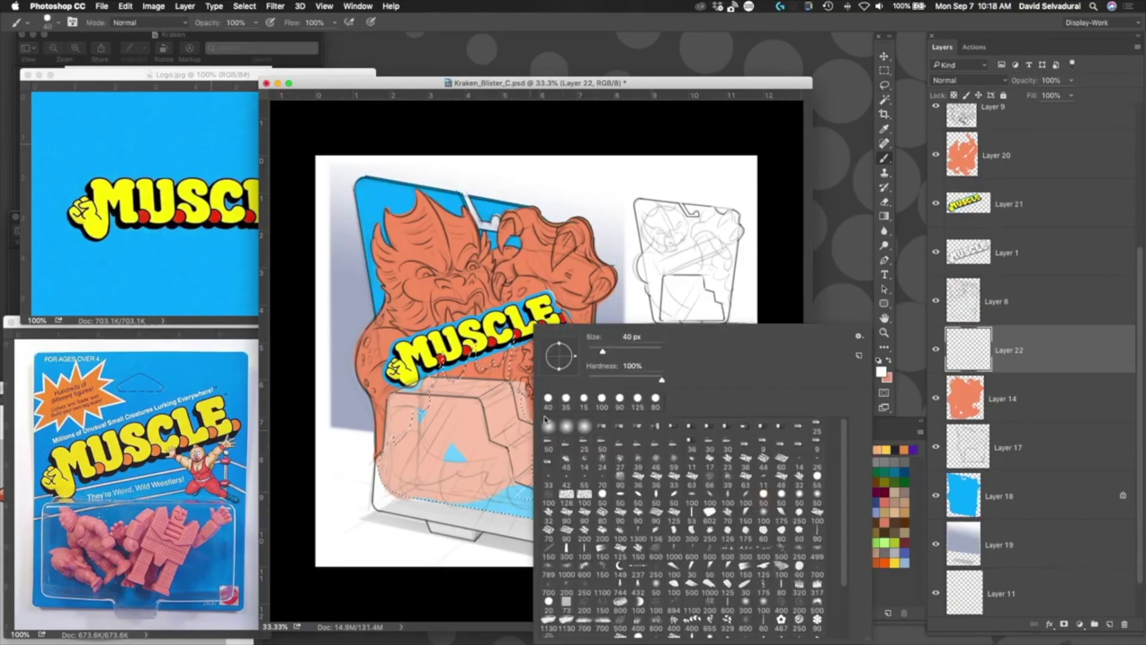
{"action": "double_click", "coordinate": [585, 427]}
{"action": "key", "text": "bracketright"}
{"action": "key", "text": "bracketright"}
{"action": "left_click_drag", "start_coordinate": [466, 388], "coordinate": [674, 486]}
{"action": "key", "text": "super+z"}
{"action": "key", "text": "cmd+s"}
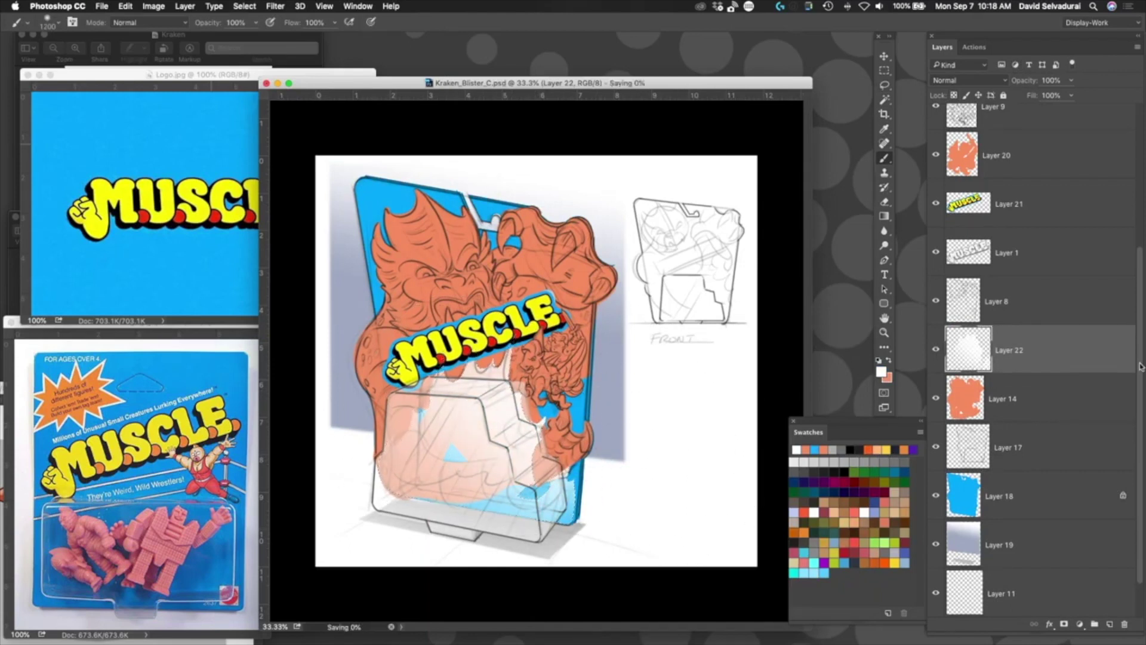
- Reselect the blister shape and fill it with black on a new layer above the artwork
{"action": "key", "text": "cmd+shift+alt+n"}
{"action": "key", "text": "cmd+shift+d"}
{"action": "key", "text": "l"}
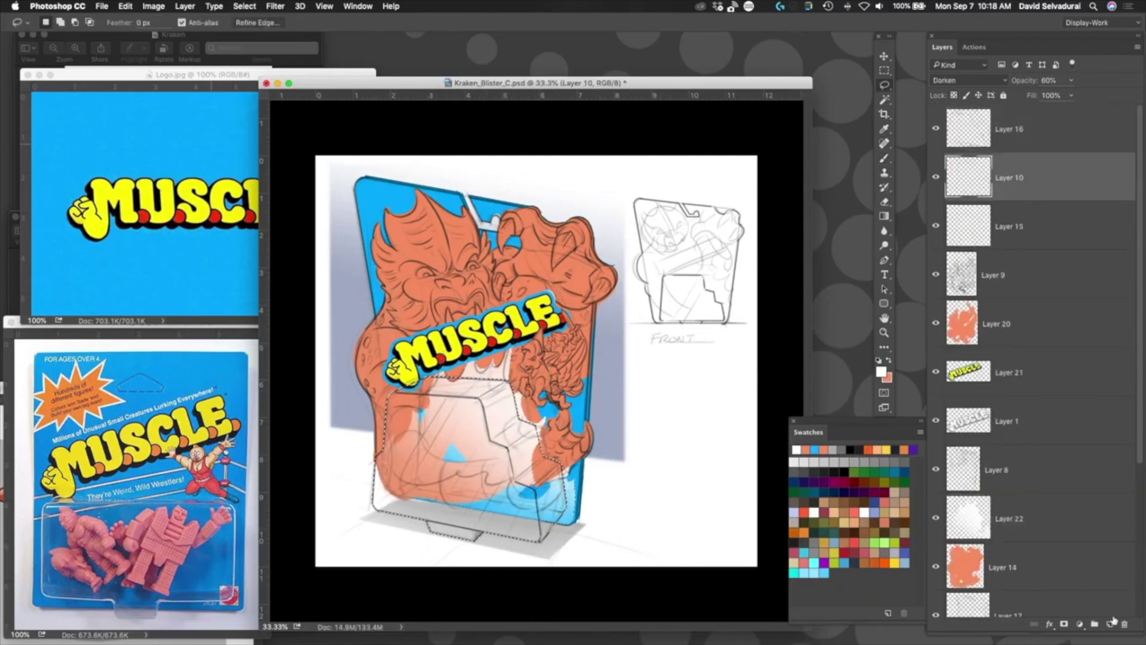
{"action": "key", "text": "d"}
{"action": "key", "text": "alt+BackSpace"}
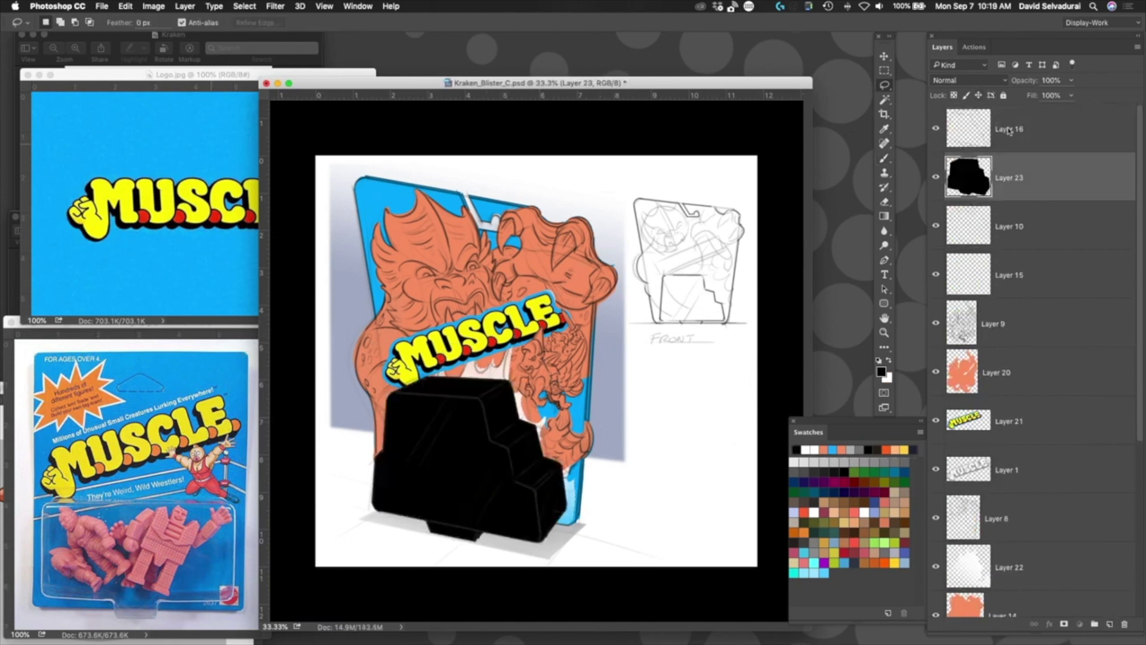
- Set the blending mode of the black blister layer to Screen
{"action": "left_click", "coordinate": [970, 80]}
{"action": "left_click", "coordinate": [955, 115]}
{"action": "left_click", "coordinate": [965, 81]}
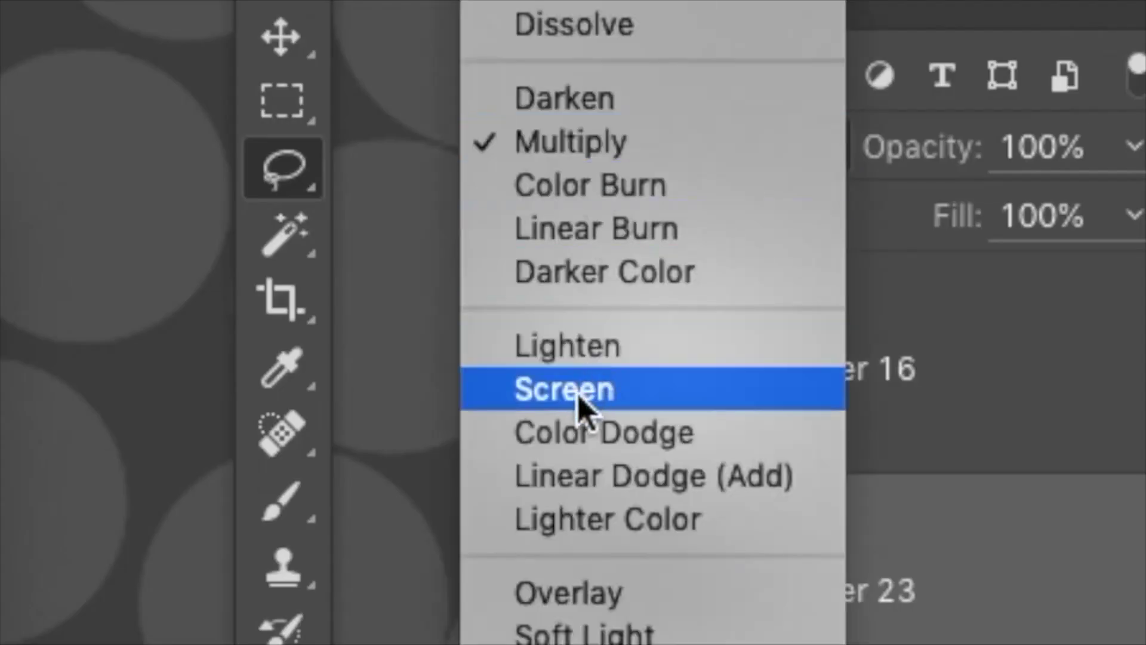
{"action": "left_click", "coordinate": [582, 406]}
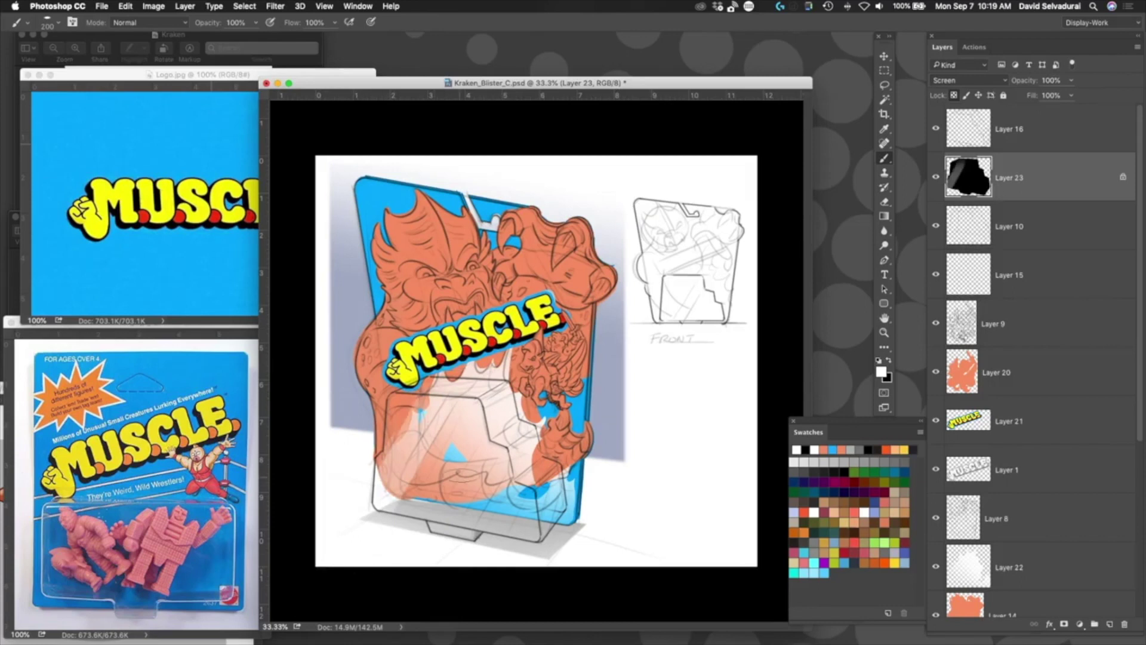
- Brush diagonal white reflections across the clear blister on Layer 23
{"action": "left_click_drag", "start_coordinate": [445, 462], "coordinate": [496, 534]}
{"action": "left_click_drag", "start_coordinate": [442, 502], "coordinate": [487, 534]}
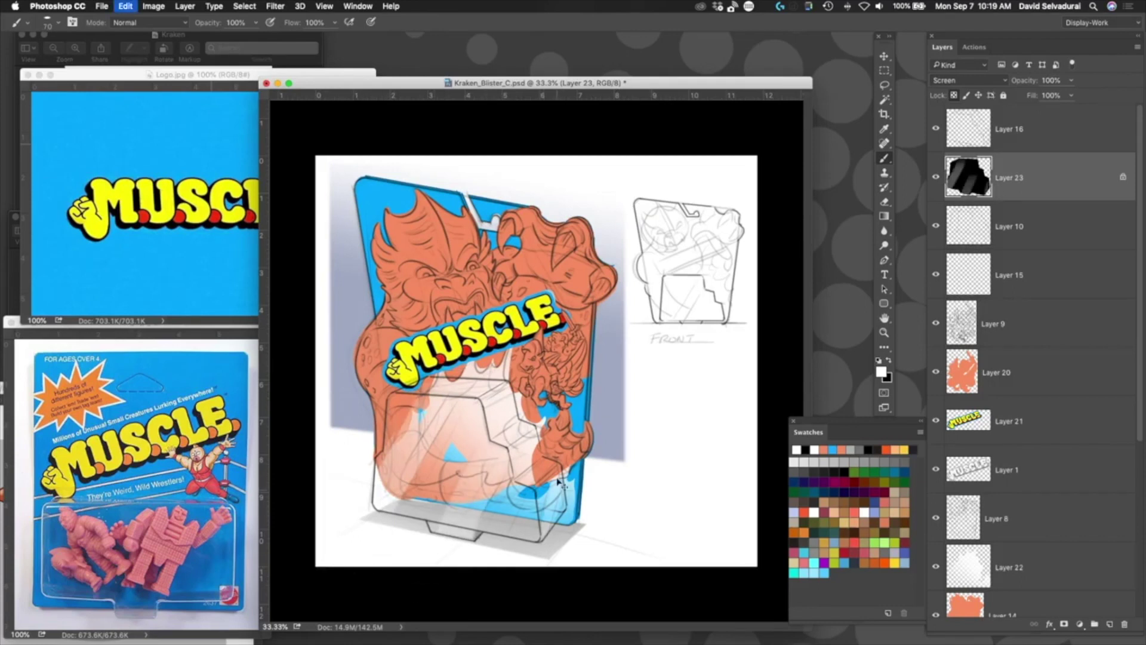
{"action": "left_click_drag", "start_coordinate": [530, 478], "coordinate": [493, 565]}
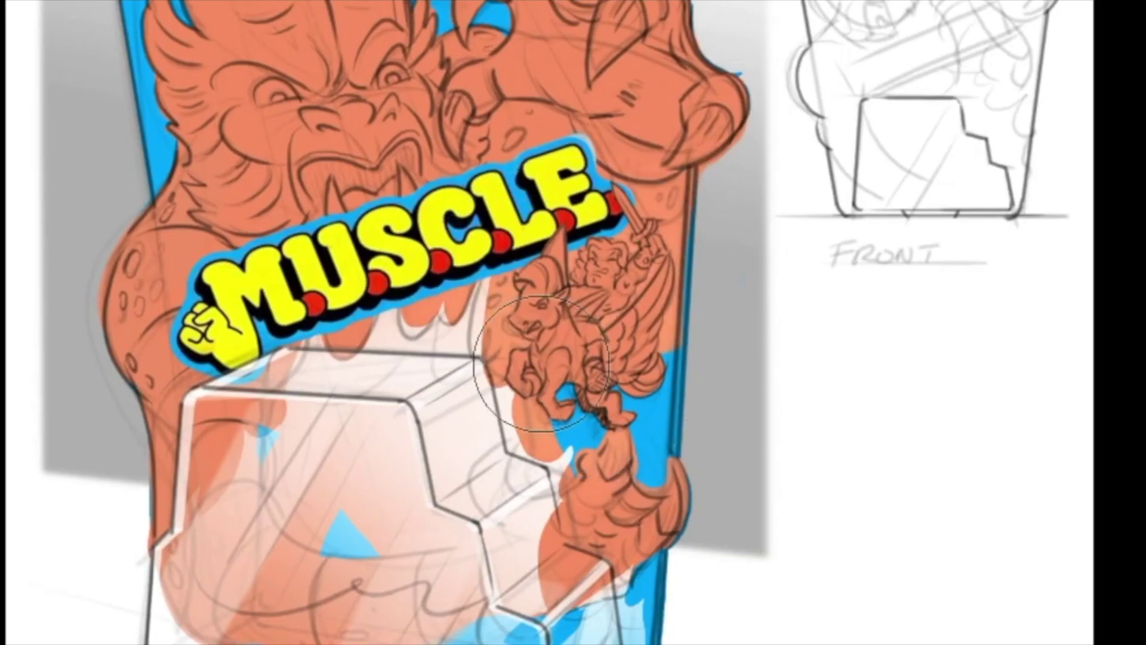
- Tint the Kraken's body behind the Pegasus rider pale yellow, reducing the brush size for the narrower areas
{"action": "mouse_move", "coordinate": [608, 353]}
{"action": "left_mouse_down"}
{"action": "mouse_move", "coordinate": [662, 361]}
{"action": "mouse_move", "coordinate": [592, 307]}
{"action": "mouse_move", "coordinate": [629, 275]}
{"action": "left_mouse_up"}
{"action": "key", "text": "bracketleft"}
{"action": "key", "text": "bracketleft"}
{"action": "key", "text": "bracketleft"}
{"action": "left_click_drag", "start_coordinate": [465, 306], "coordinate": [588, 436]}
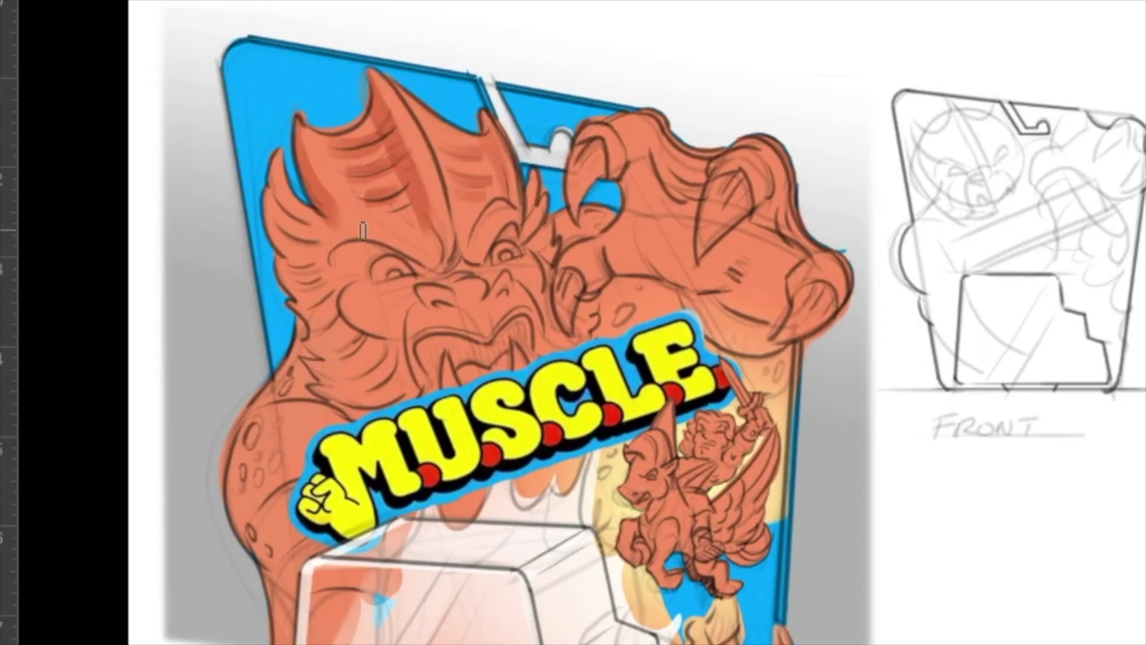
- Paint darker red-orange shading on the Kraken's brow, open mouth, nose and cheeks and on the Pegasus wing
{"action": "left_click_drag", "start_coordinate": [324, 246], "coordinate": [445, 215]}
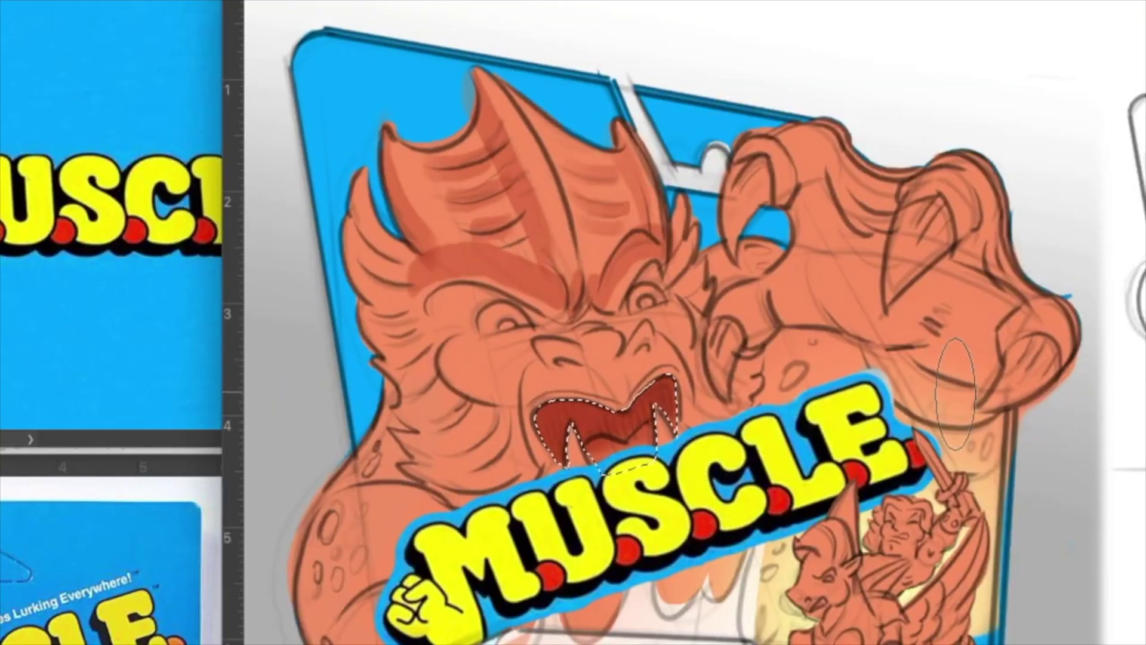
{"action": "key", "text": "ctrl+d"}
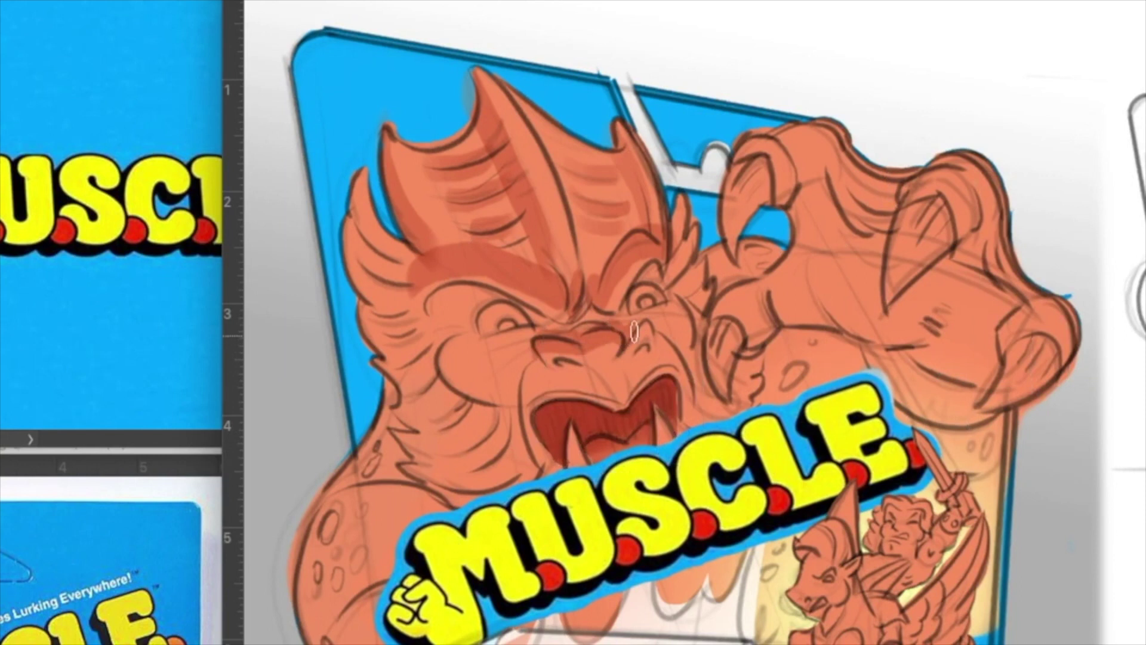
{"action": "left_click_drag", "start_coordinate": [440, 364], "coordinate": [541, 335]}
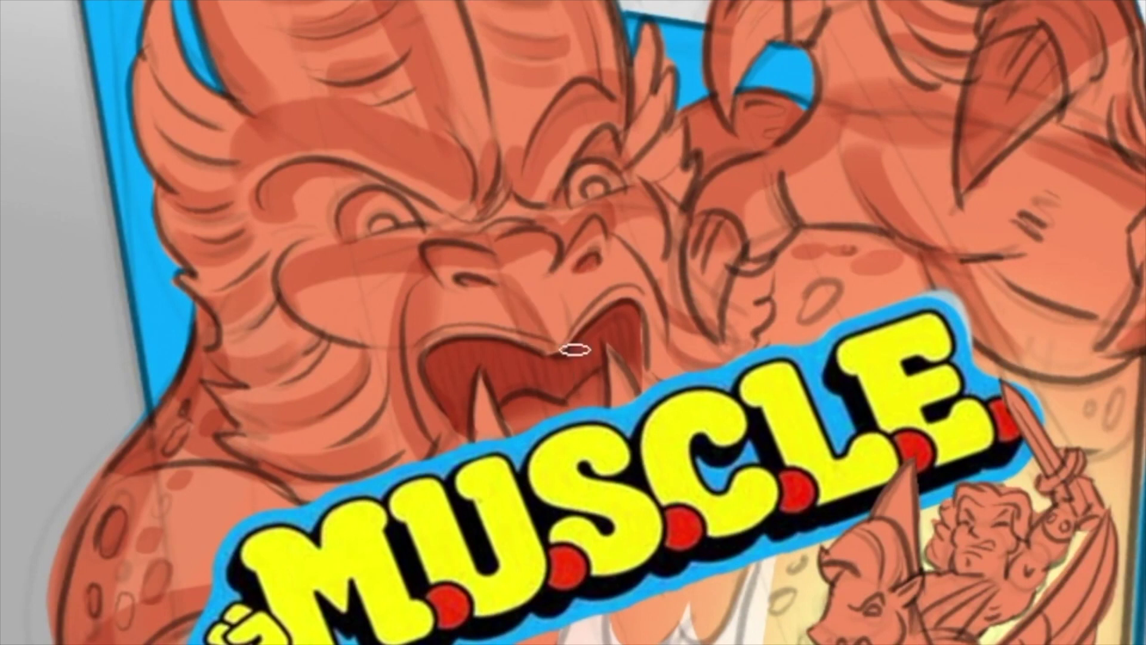
{"action": "left_click_drag", "start_coordinate": [635, 400], "coordinate": [701, 418]}
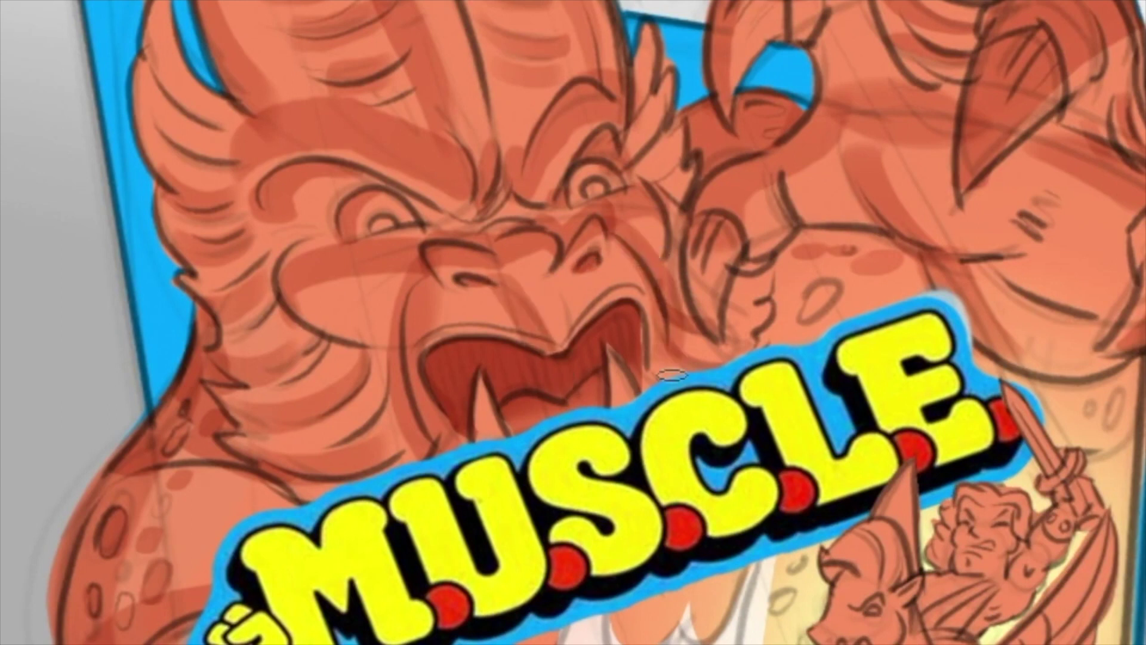
{"action": "key", "text": "v"}
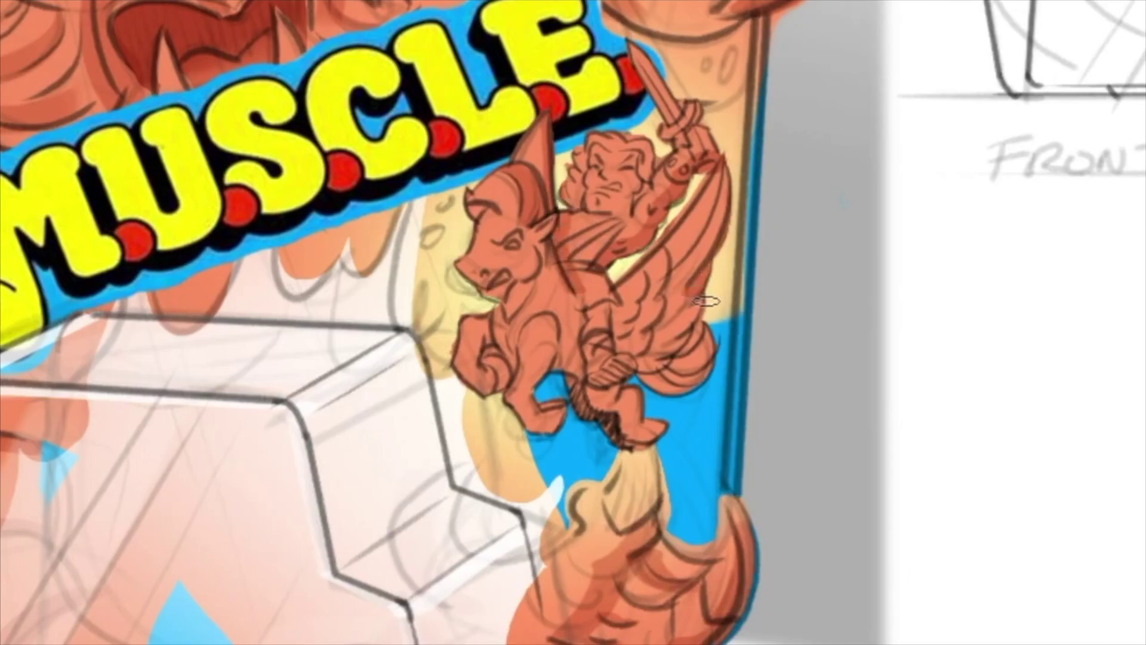
{"action": "mouse_move", "coordinate": [706, 301]}
{"action": "left_mouse_down"}
{"action": "mouse_move", "coordinate": [674, 373]}
{"action": "mouse_move", "coordinate": [638, 381]}
{"action": "left_mouse_up"}
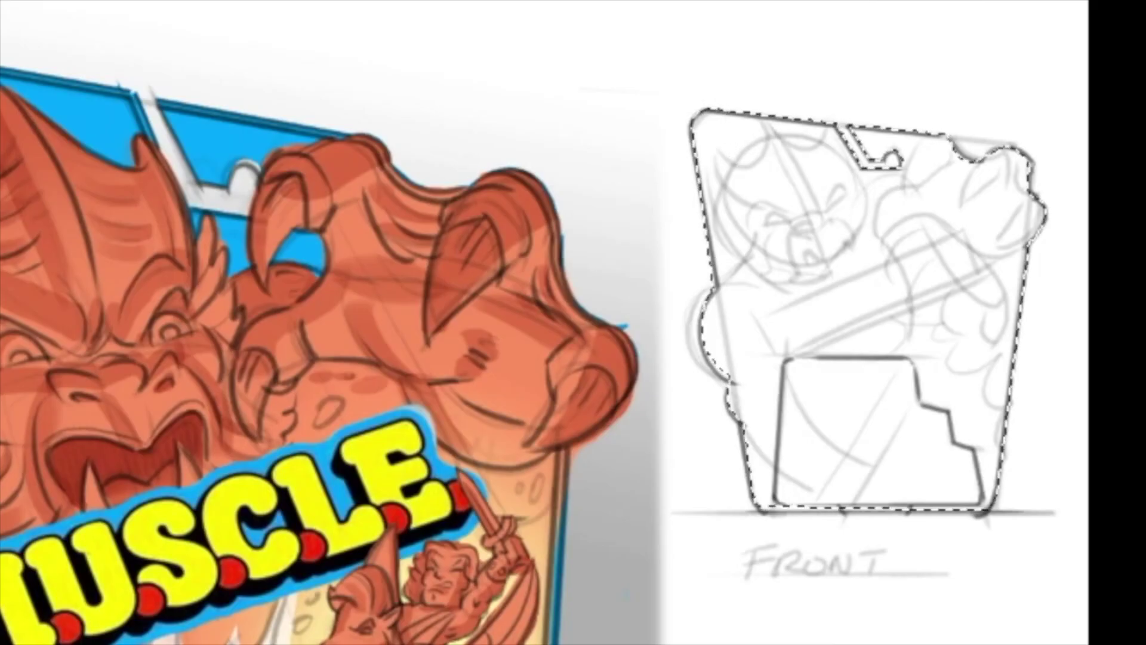
- Fill the selected card silhouette in the small front view with grey
{"action": "key", "text": "alt+BackSpace"}
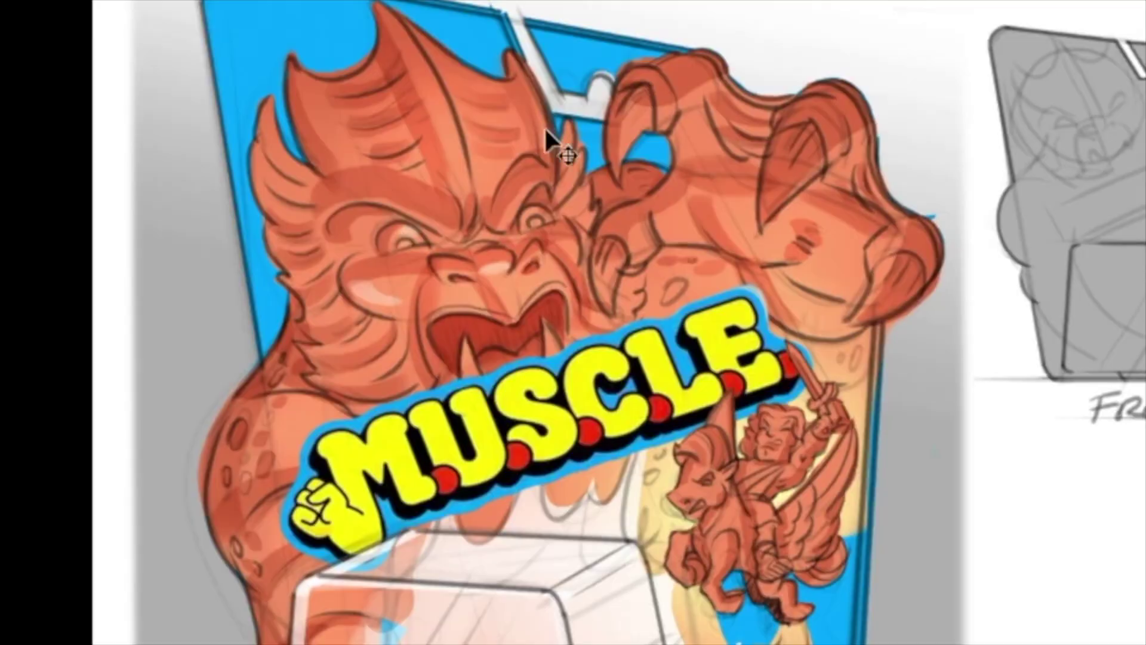
- Choose a speckled brush preset and scatter white water droplets over the blister and the surrounding Kraken artwork
{"action": "key", "text": "b"}
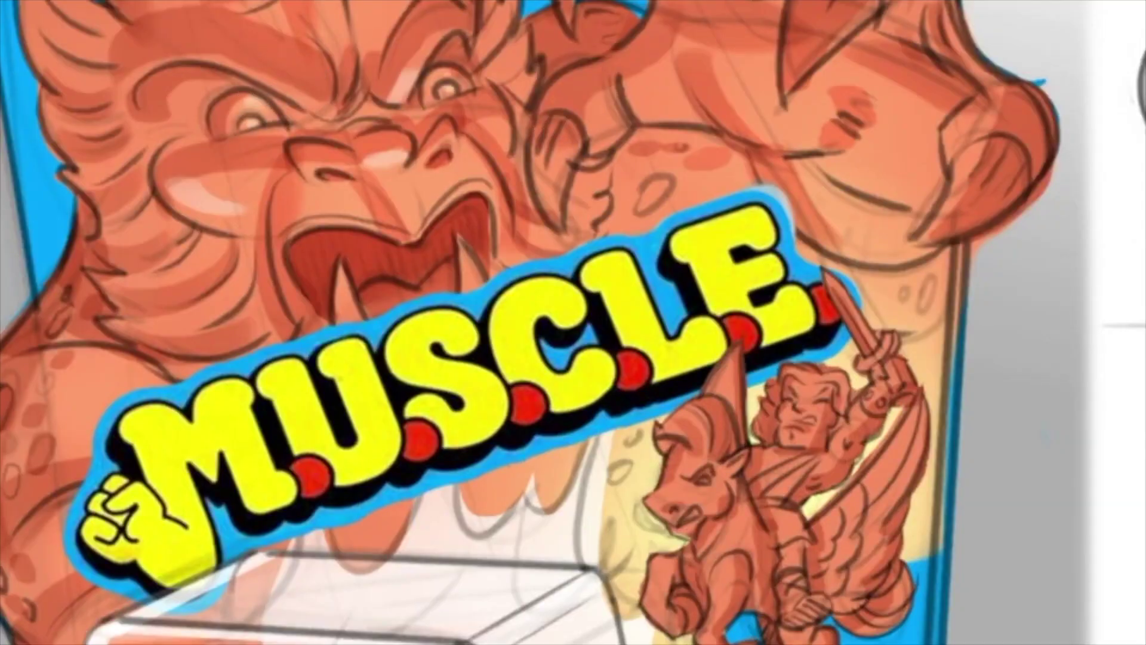
{"action": "right_click", "coordinate": [687, 149]}
{"action": "scroll", "coordinate": [925, 478], "scroll_direction": "down", "scroll_amount": 3}
{"action": "left_click", "coordinate": [826, 622]}
{"action": "key", "text": "Return"}
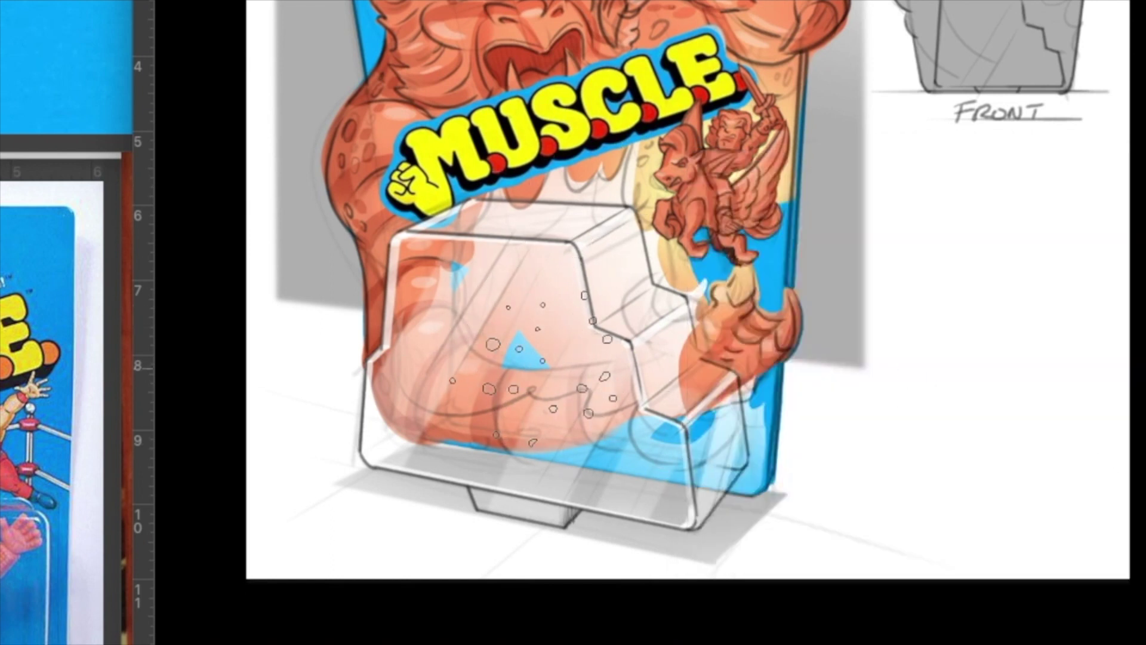
{"action": "mouse_move", "coordinate": [495, 338]}
{"action": "left_mouse_down"}
{"action": "mouse_move", "coordinate": [526, 370]}
{"action": "mouse_move", "coordinate": [615, 257]}
{"action": "mouse_move", "coordinate": [776, 298]}
{"action": "mouse_move", "coordinate": [919, 436]}
{"action": "left_mouse_up"}
{"action": "left_click_drag", "start_coordinate": [430, 239], "coordinate": [423, 299]}
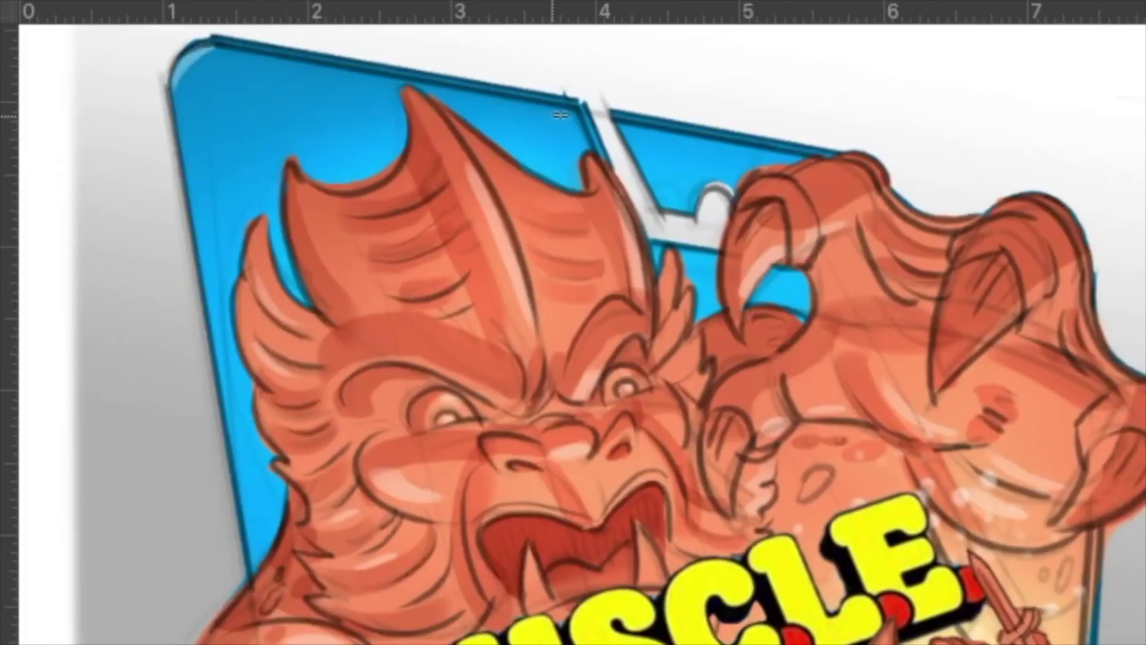
- Draw a straight light-blue highlight along the card's upper edge and around its rounded corner
{"action": "left_click", "coordinate": [560, 114], "text": "shift"}
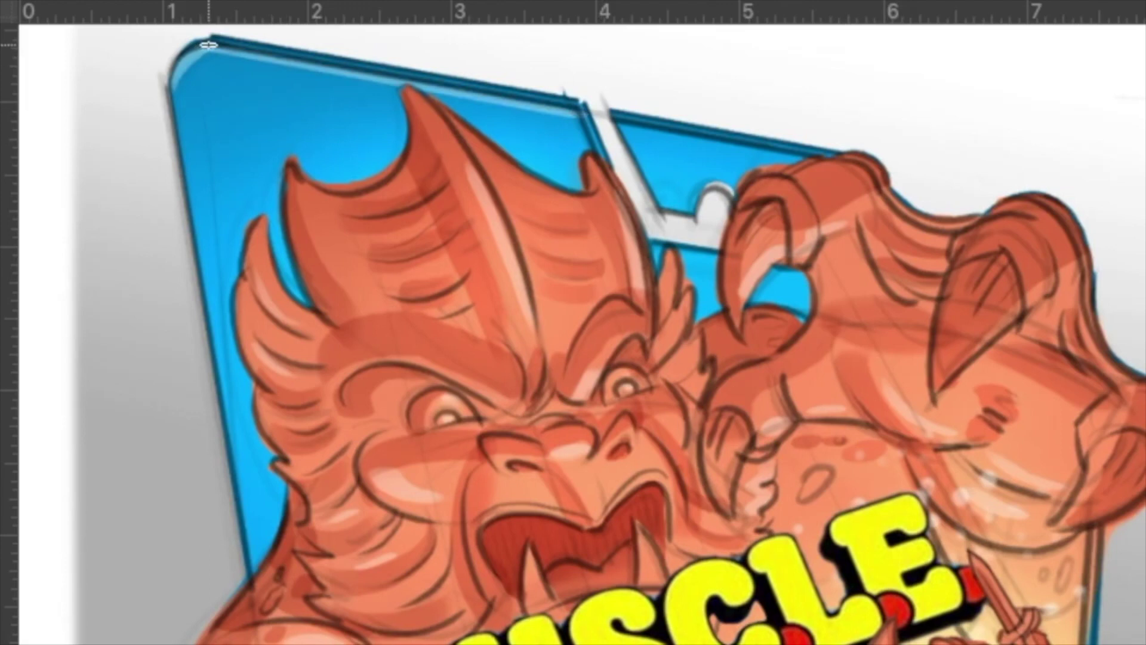
{"action": "left_click", "coordinate": [171, 81], "text": "shift"}
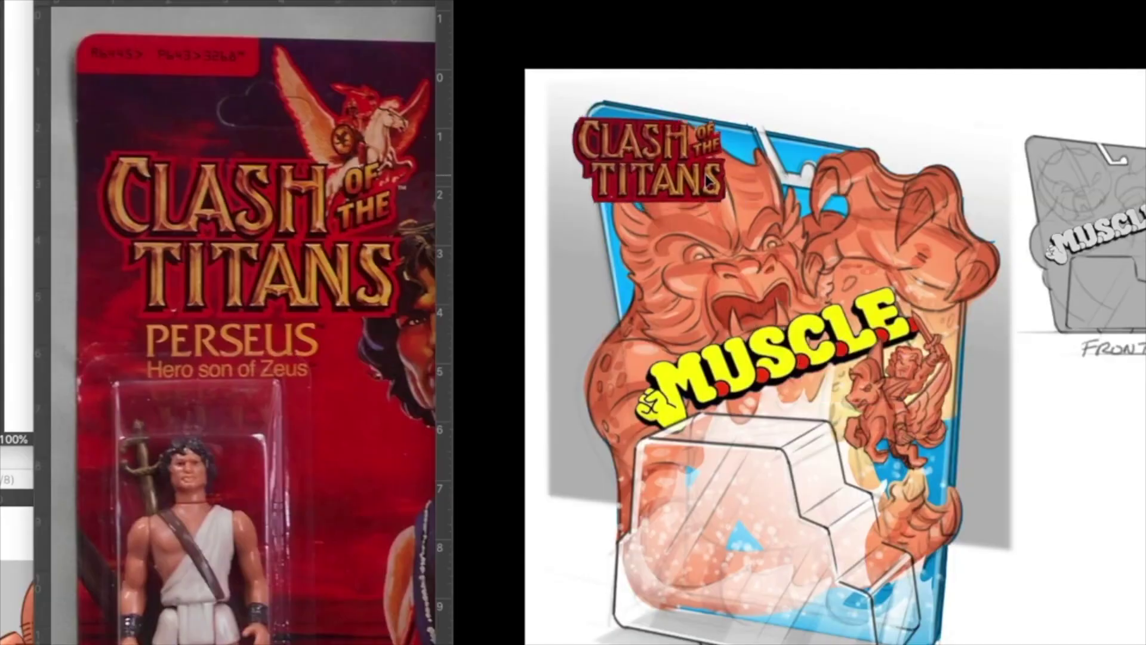
- Transform the Clash of the Titans logo to fit the upper corner of the card beside the Kraken's crest
{"action": "key", "text": "ctrl+t"}
{"action": "left_click_drag", "start_coordinate": [730, 123], "coordinate": [700, 140]}
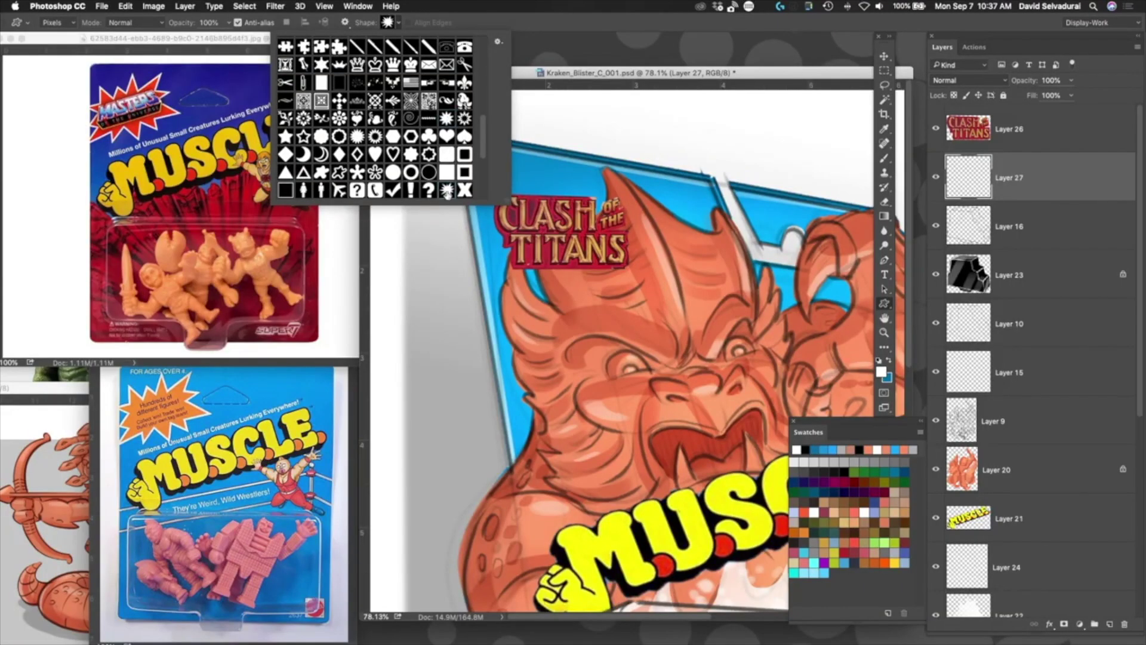
- Add a red starburst custom shape on Layer 27 behind the Clash of the Titans logo and clear the selection
{"action": "left_click", "coordinate": [446, 190]}
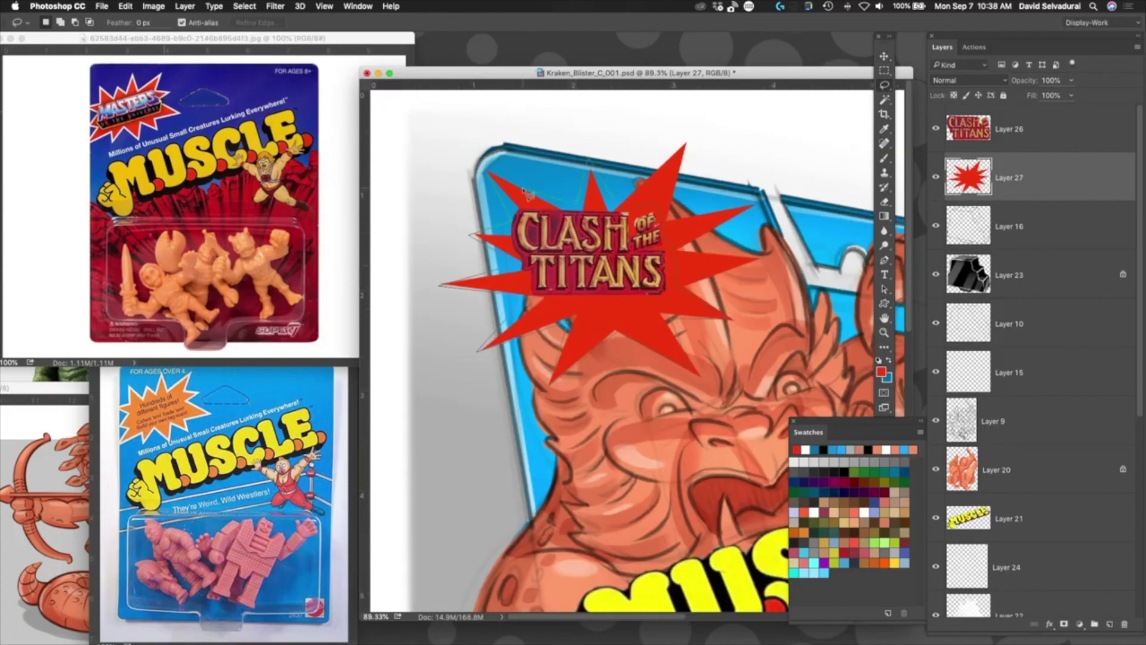
{"action": "key", "text": "ctrl+d"}
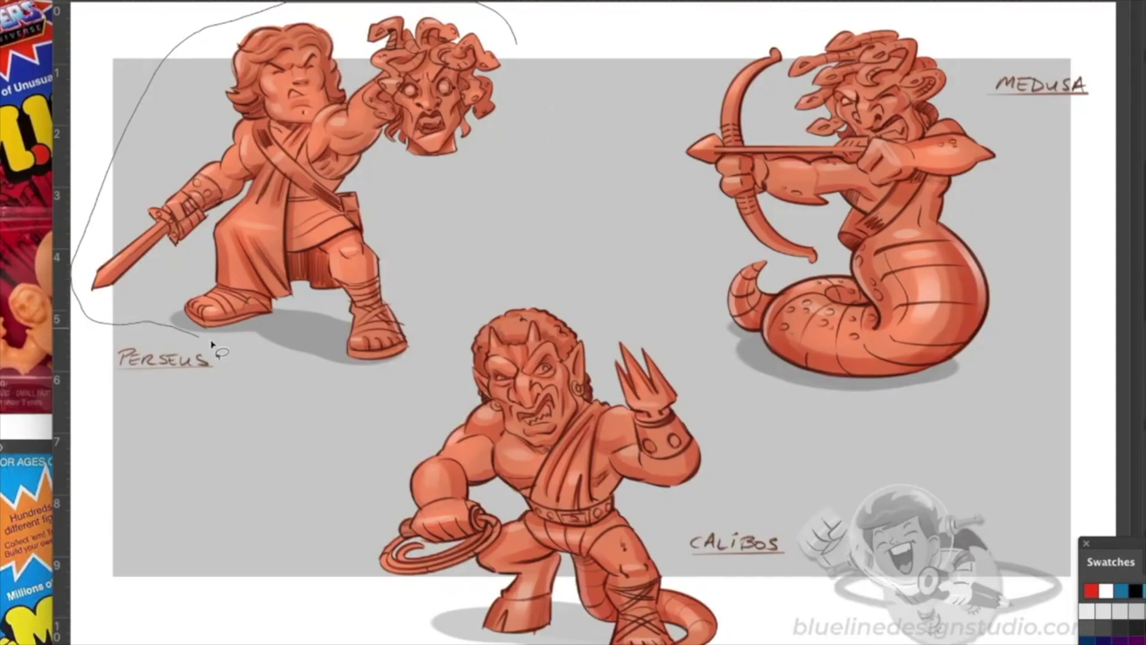
- Copy the Perseus, Medusa and Calibos figures onto the Kraken card and lighten them slightly with Hue/Saturation
{"action": "left_click_drag", "start_coordinate": [646, 48], "coordinate": [662, 18]}
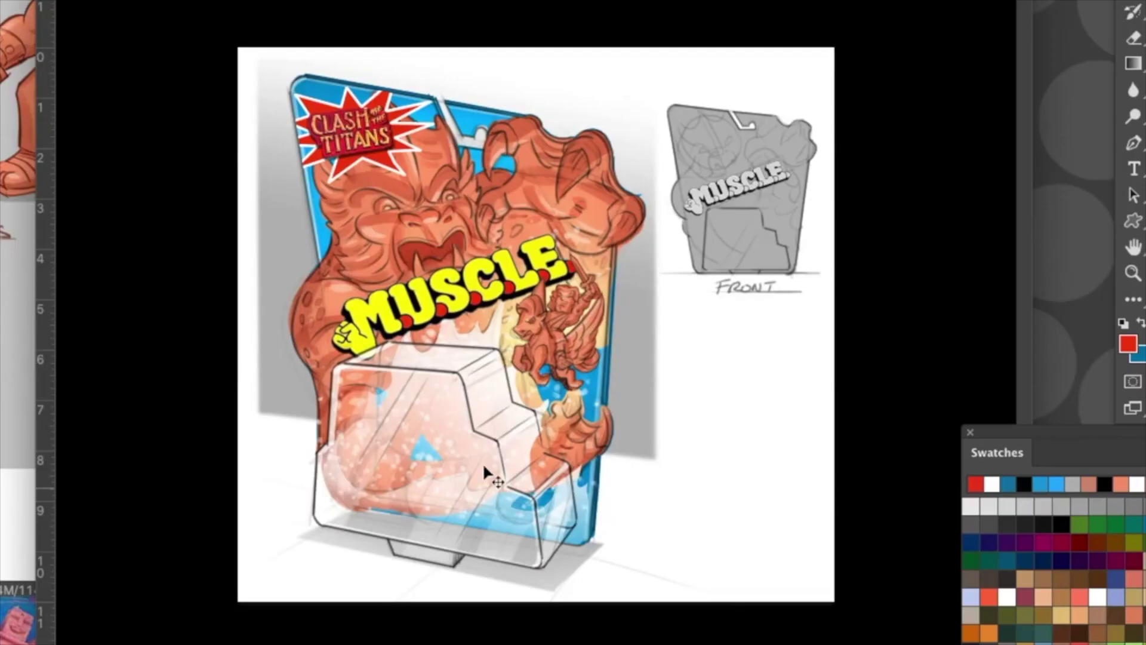
{"action": "key", "text": "ctrl+v"}
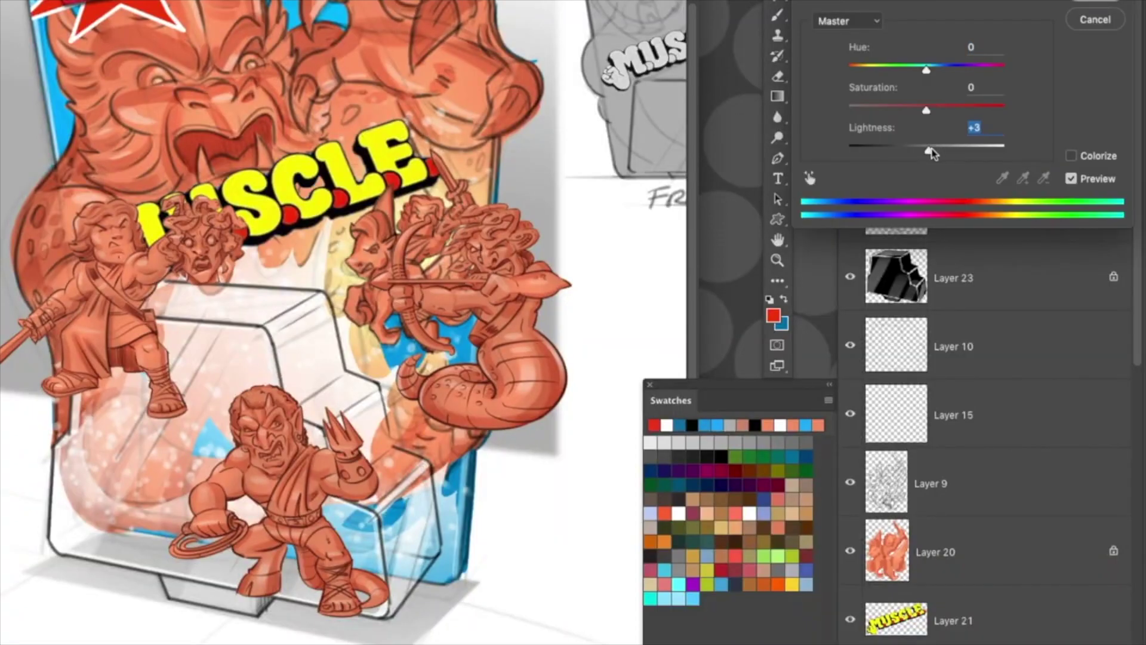
{"action": "left_click_drag", "start_coordinate": [932, 154], "coordinate": [939, 154]}
{"action": "left_click", "coordinate": [1102, 2]}
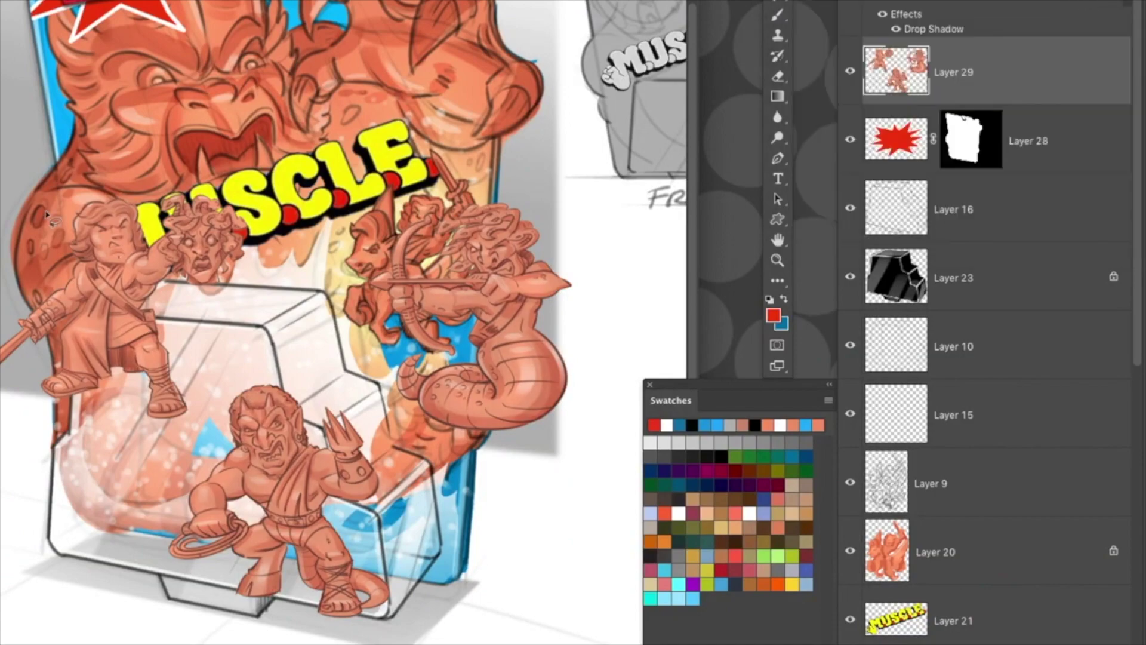
- Transform the pasted figures to fit the blister and increase the distance of their drop shadow
{"action": "key", "text": "ctrl+t"}
{"action": "left_click_drag", "start_coordinate": [504, 452], "coordinate": [504, 456]}
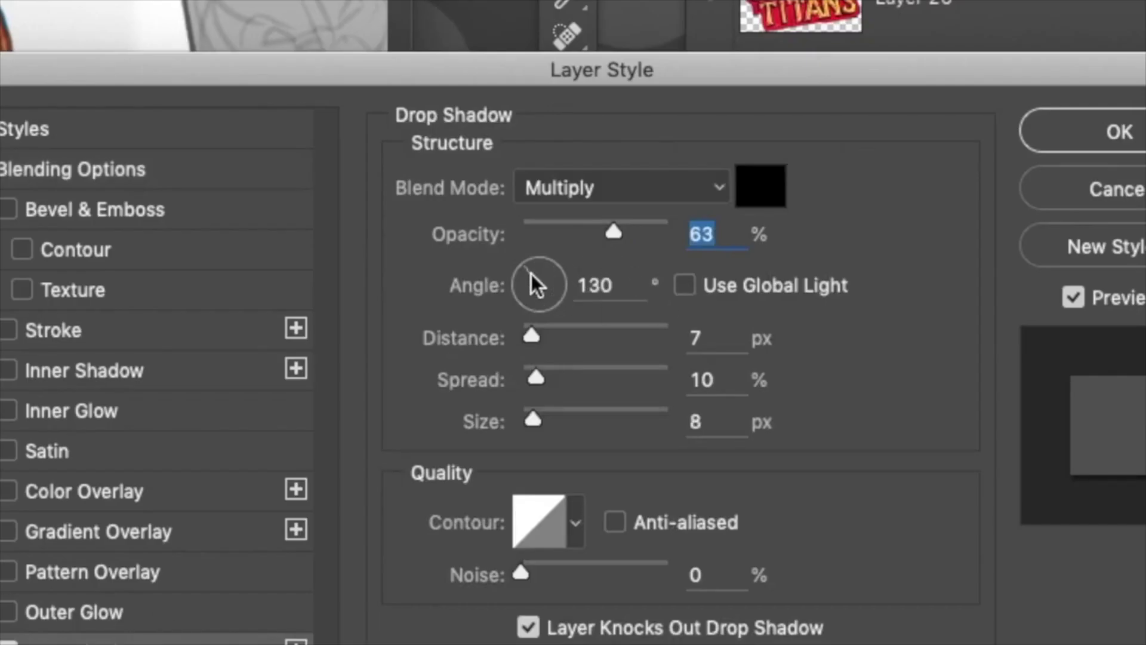
{"action": "left_click_drag", "start_coordinate": [531, 336], "coordinate": [557, 336]}
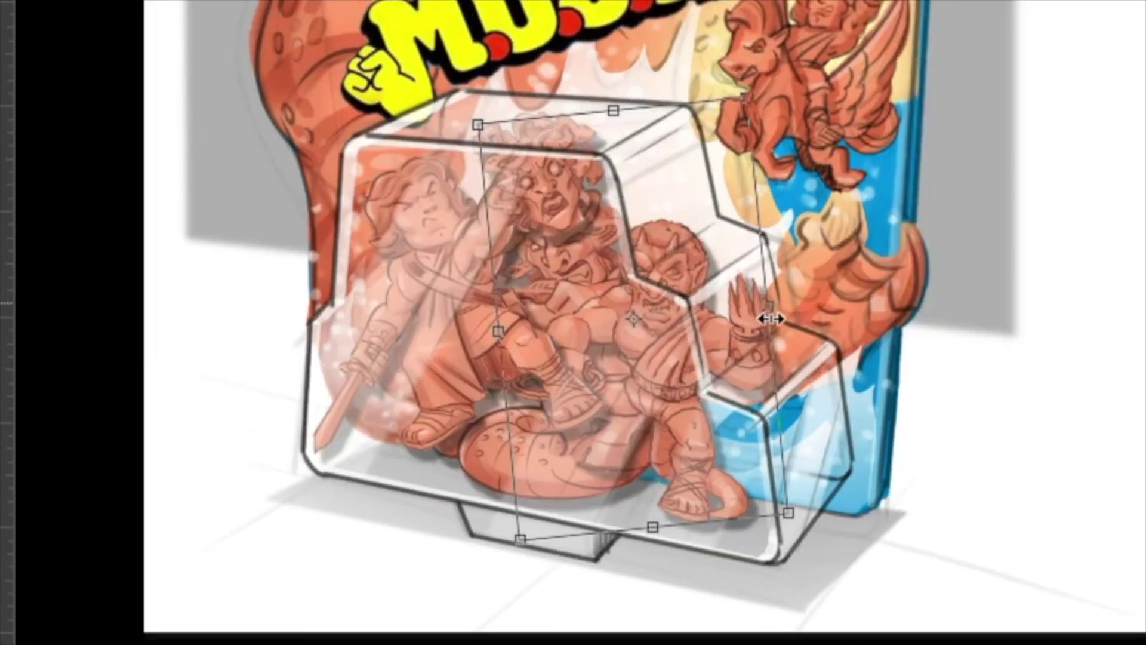
- Distort the Calibos figure by its corners to match the perspective of the stepped blister
{"action": "right_click", "coordinate": [672, 365]}
{"action": "left_click", "coordinate": [721, 503]}
{"action": "left_click_drag", "start_coordinate": [519, 538], "coordinate": [491, 571]}
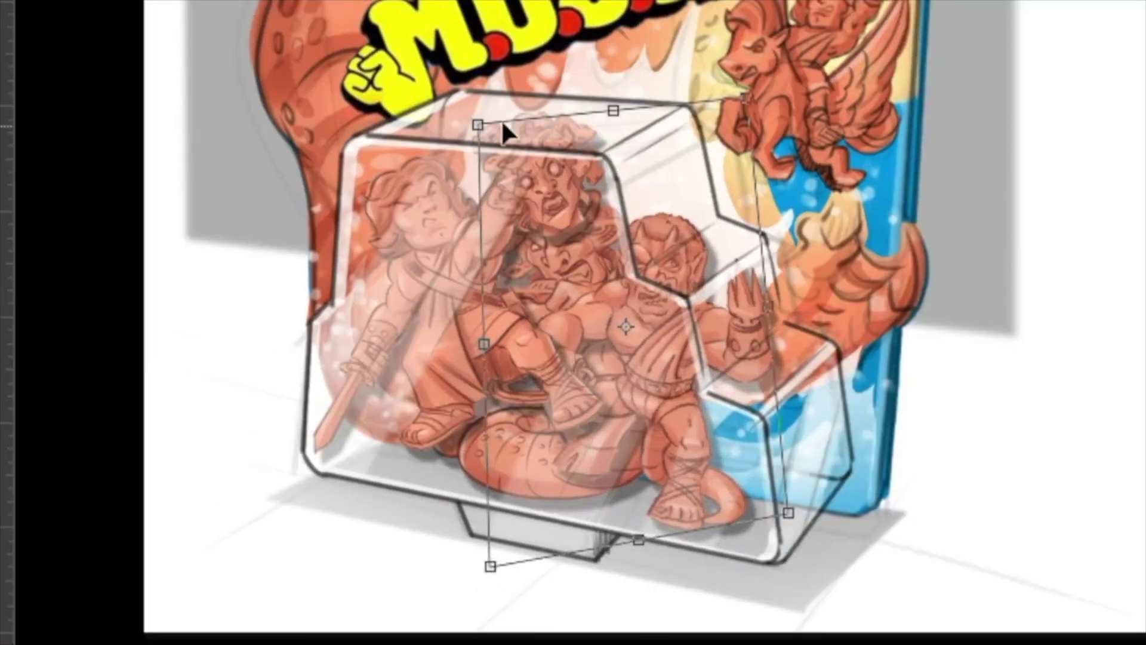
{"action": "left_click_drag", "start_coordinate": [478, 124], "coordinate": [452, 121]}
{"action": "left_click_drag", "start_coordinate": [752, 99], "coordinate": [751, 81]}
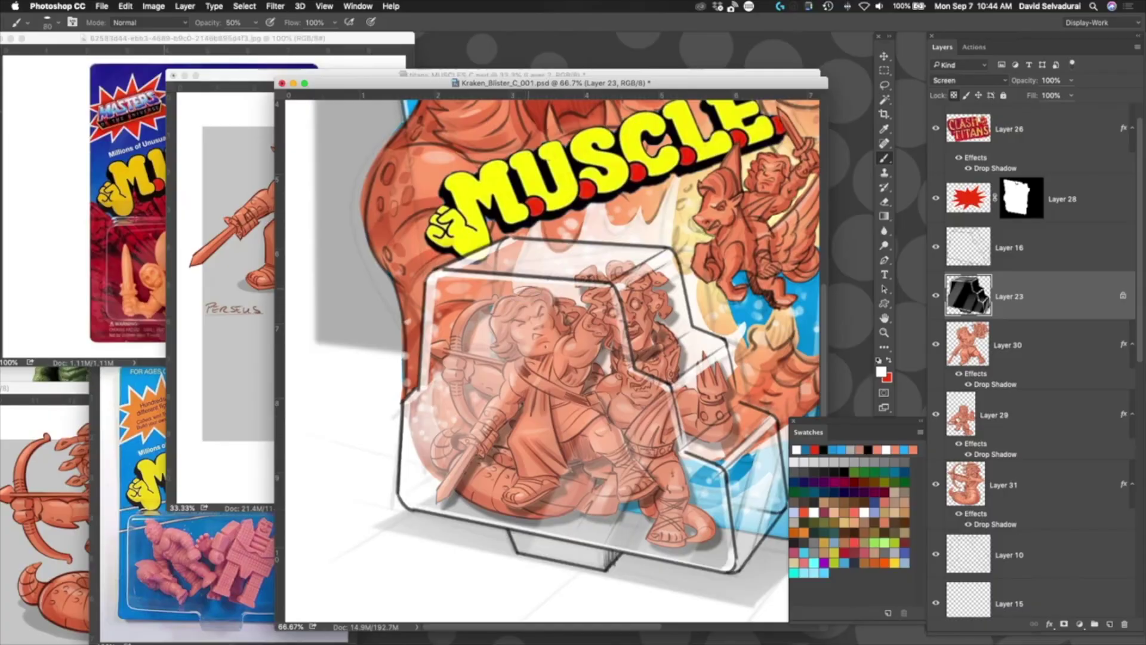